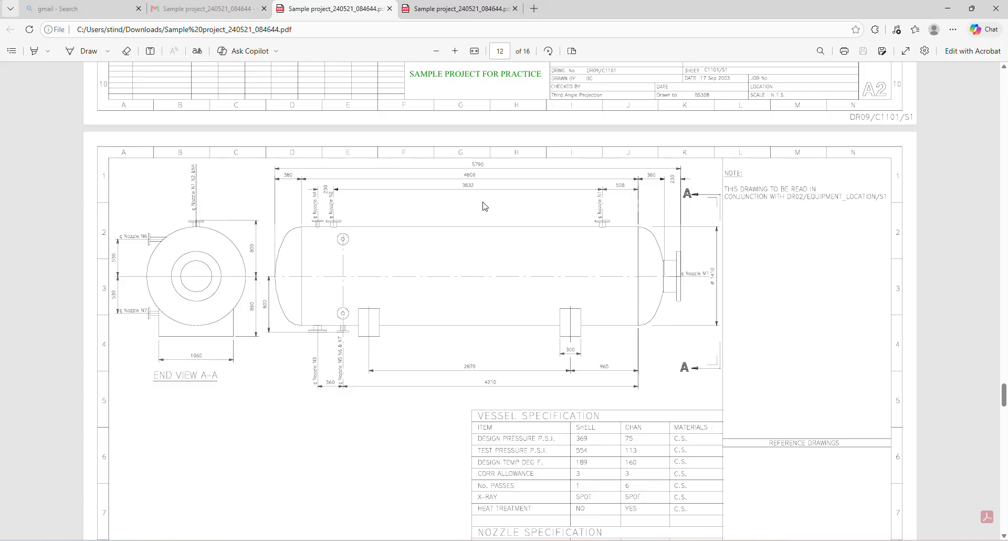
# Step: Switch from the reflux drum drawing to Smart 3D and activate the Equipment and Furnishings task
pyautogui.keyDown('ctrl'); pyautogui.scroll(1, 484, 206); pyautogui.keyUp('ctrl')
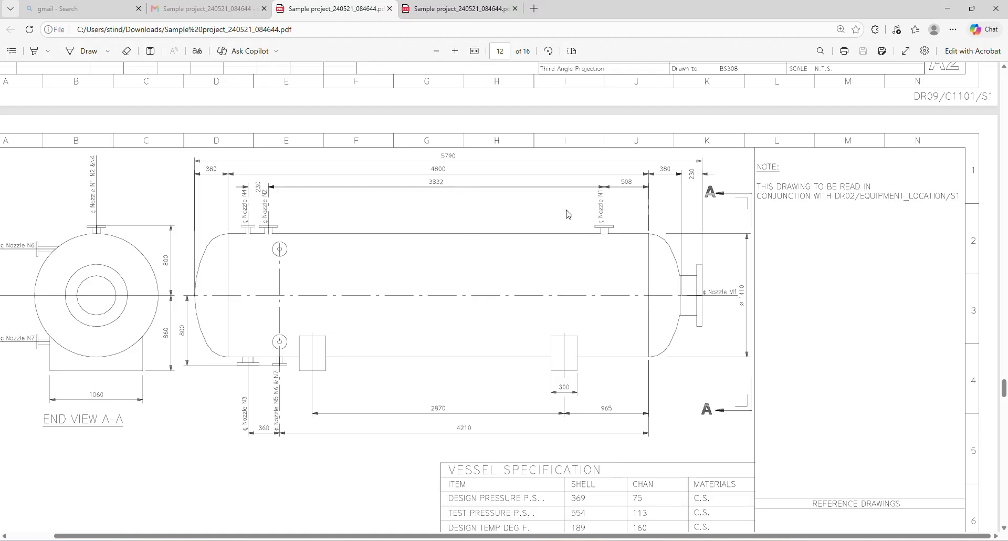
pyautogui.click(950, 4)
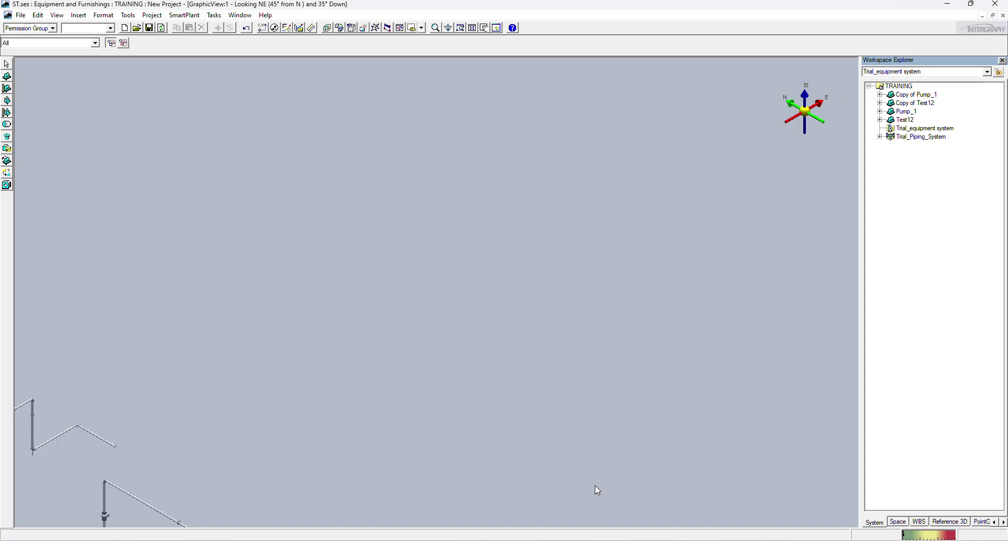
pyautogui.click(215, 15)
pyautogui.click(233, 50)
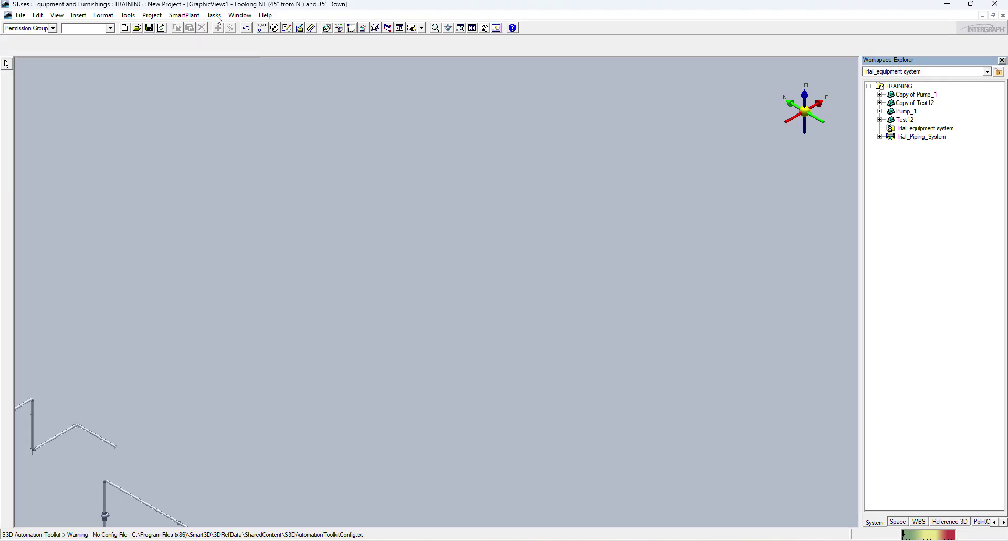
pyautogui.click(214, 16)
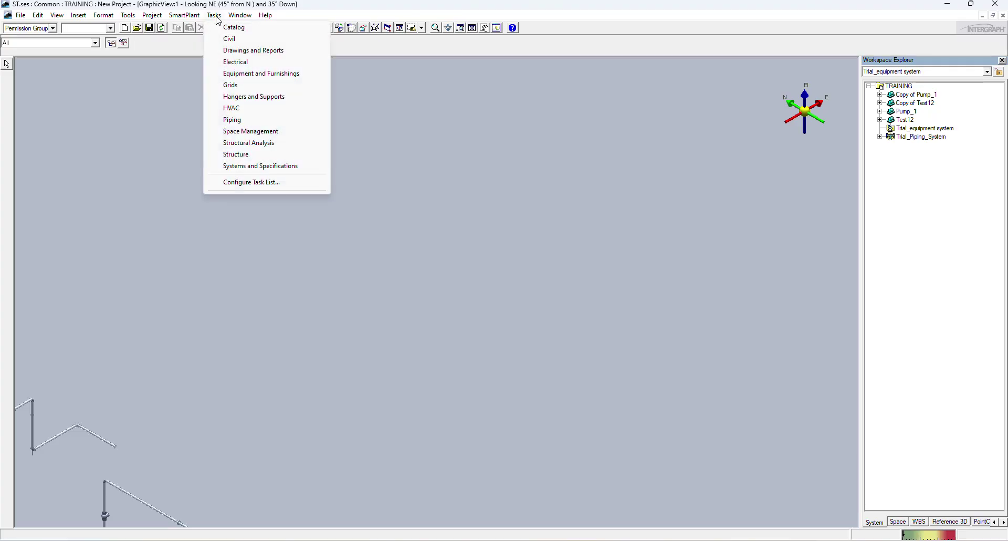
pyautogui.click(240, 74)
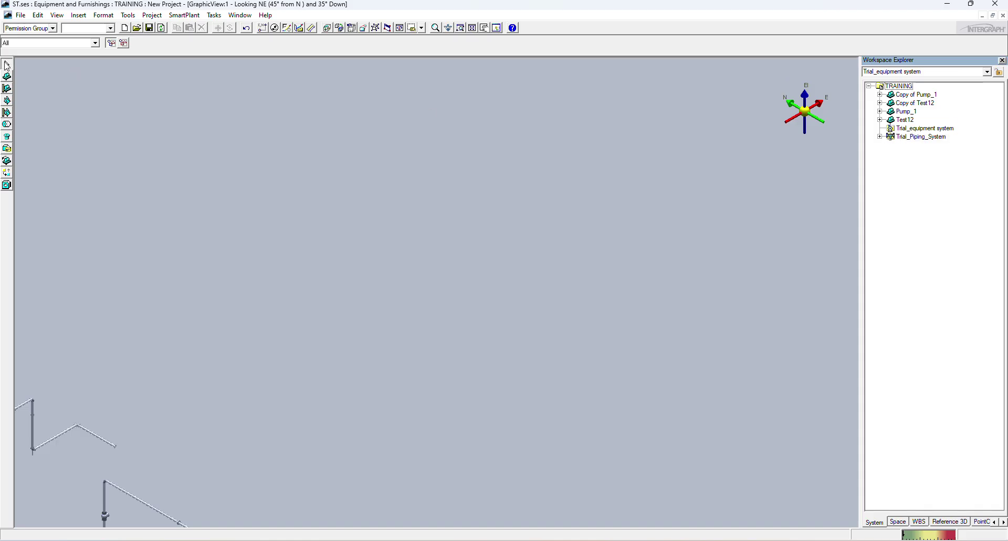
# Step: Start a new designed equipment using the Storage Tank type under Process, Horizontal Vessels
pyautogui.click(7, 88)
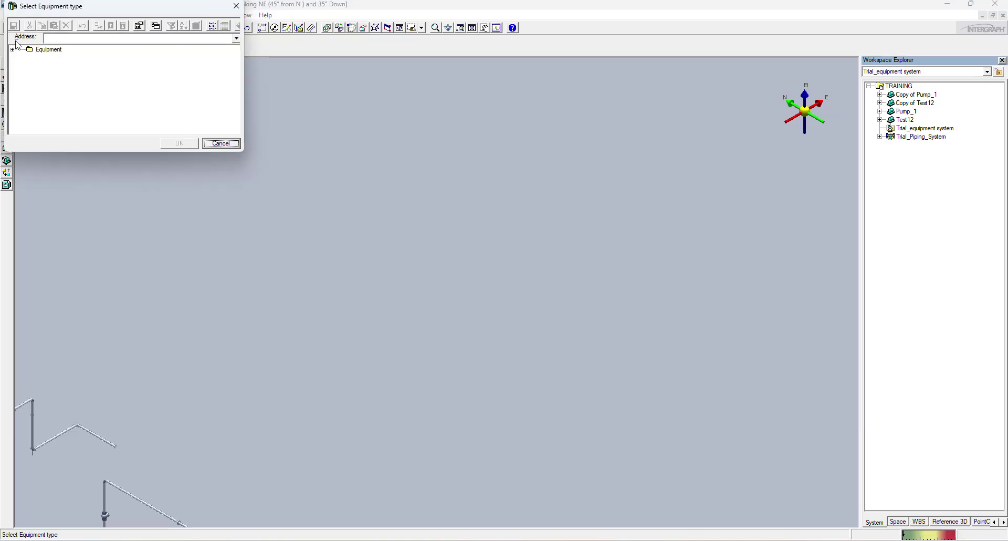
pyautogui.doubleClick(48, 49)
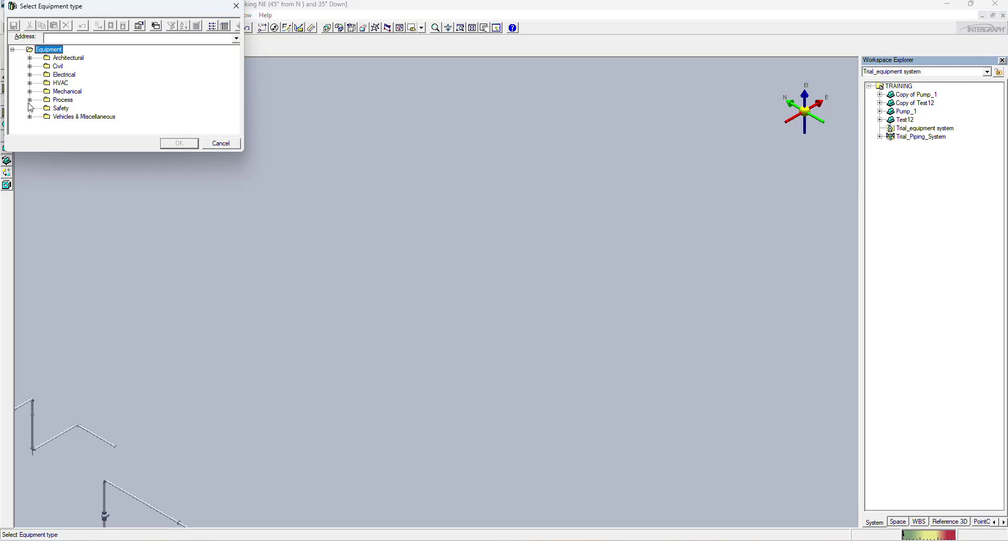
pyautogui.click(29, 91)
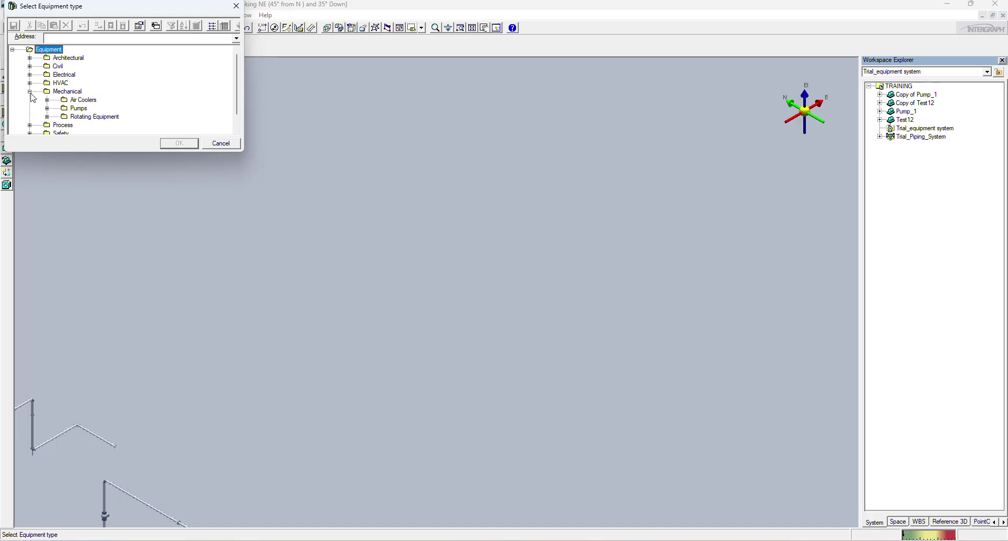
pyautogui.scroll(-1, 52, 94)
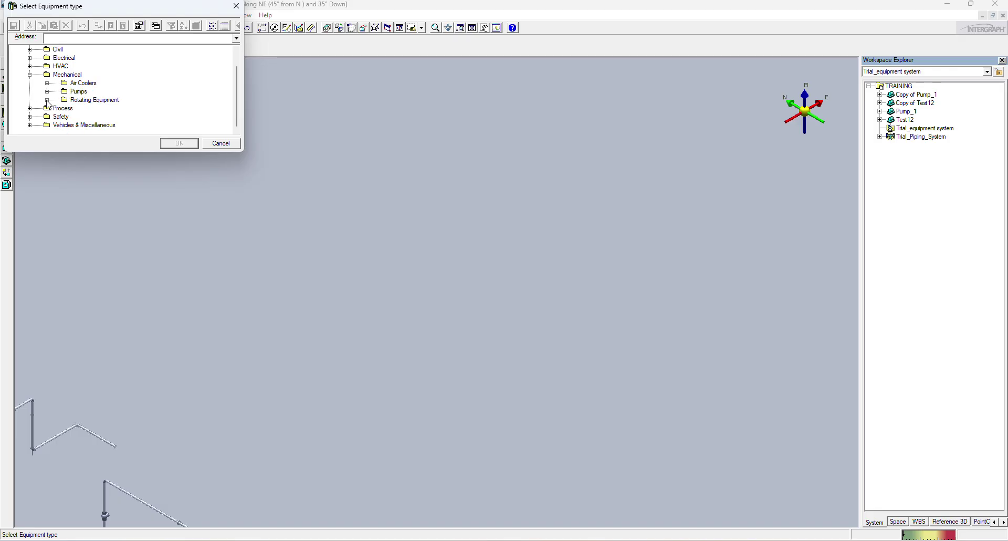
pyautogui.click(30, 108)
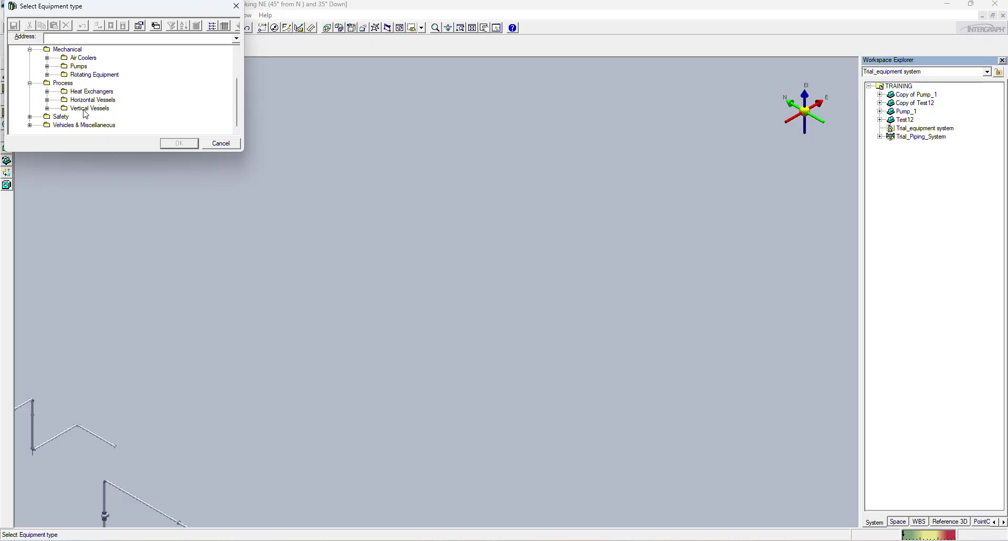
pyautogui.click(46, 108)
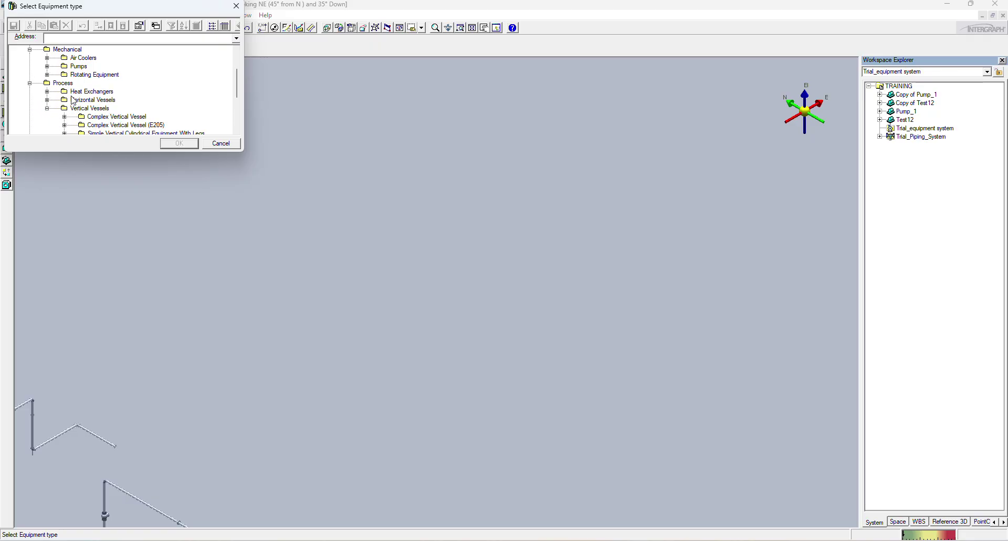
pyautogui.click(47, 99)
pyautogui.scroll(-2, 115, 118)
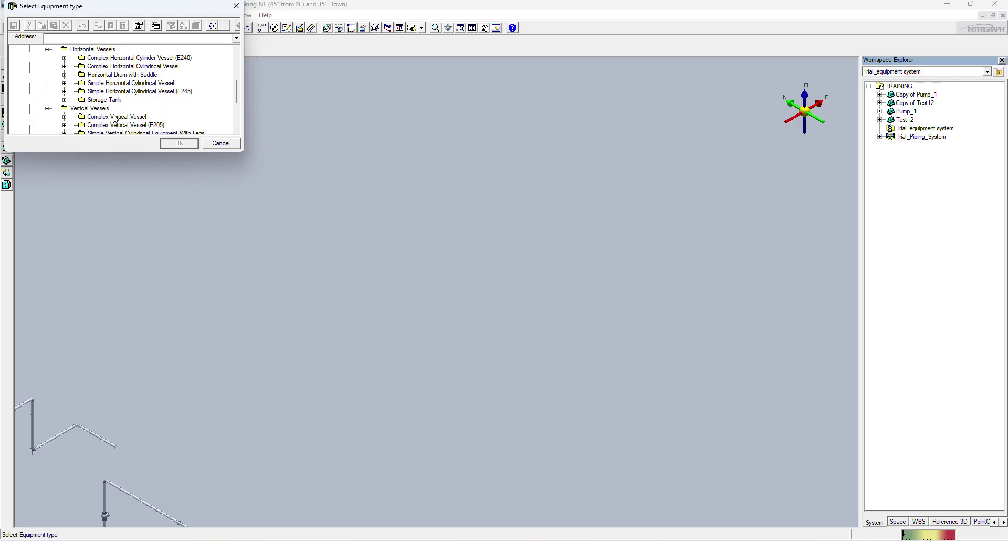
pyautogui.click(110, 109)
pyautogui.click(105, 100)
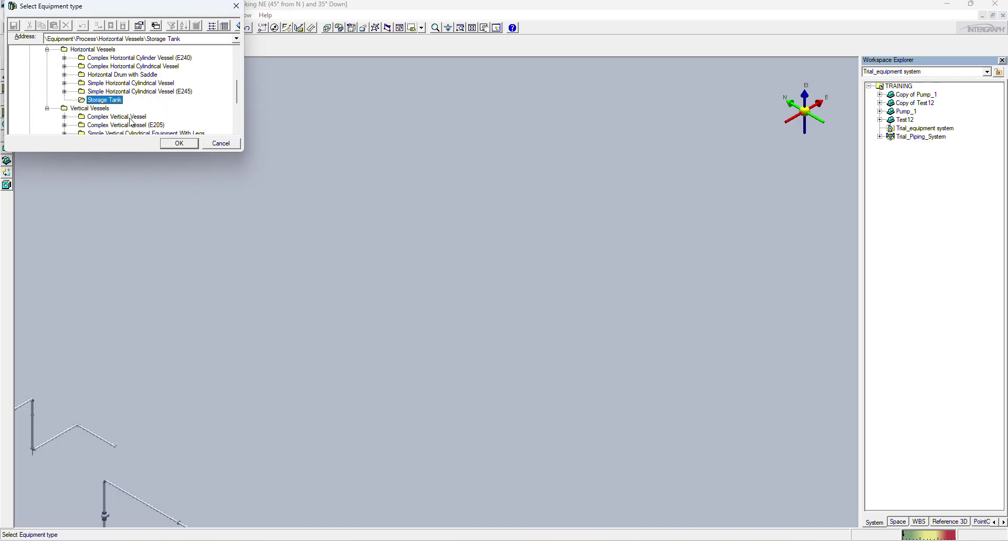
pyautogui.click(177, 142)
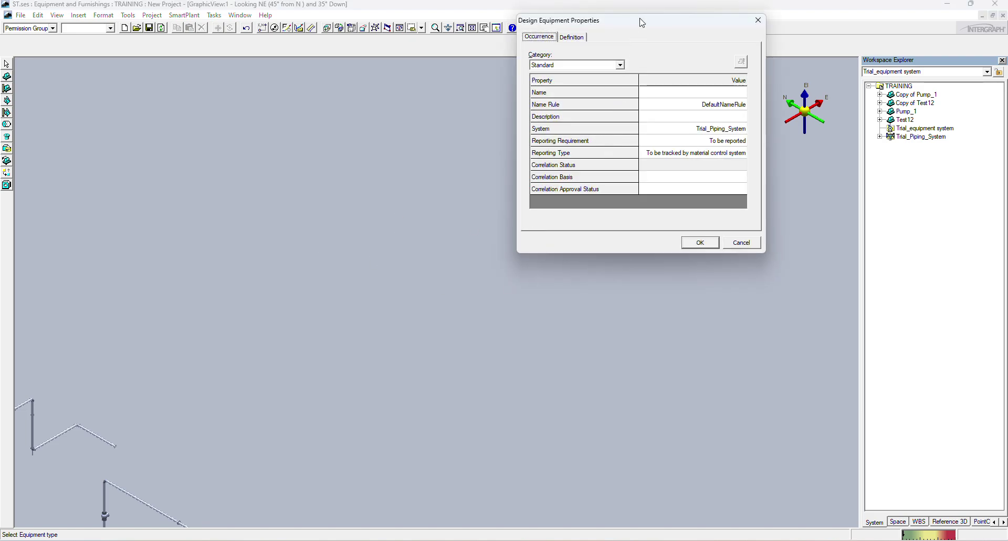
# Step: Consult the specifications and drawing number in the reflux drum PDF, and name the new equipment Trial_DR10
pyautogui.moveTo(641, 21); pyautogui.dragTo(545, 109)
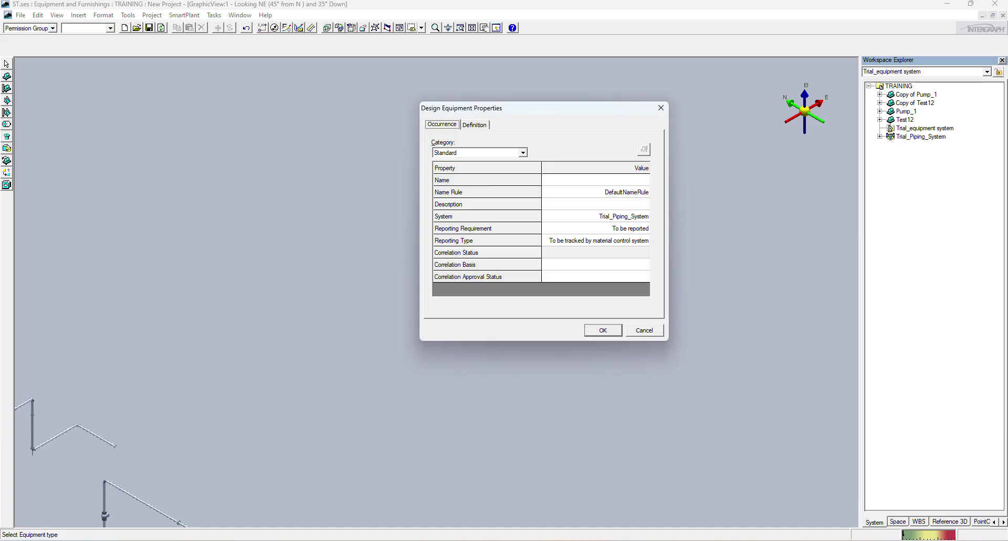
pyautogui.click(501, 540)
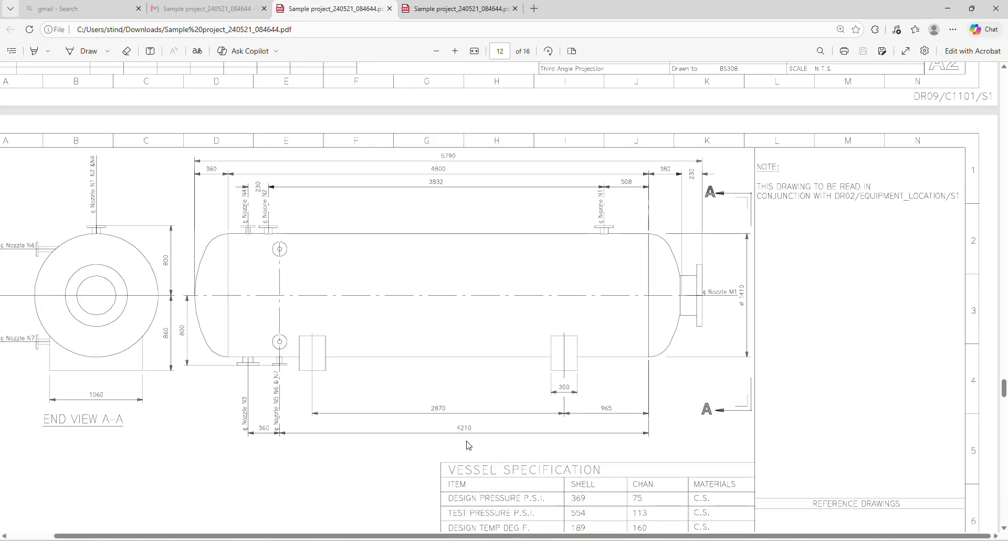
pyautogui.scroll(-2, 483, 419)
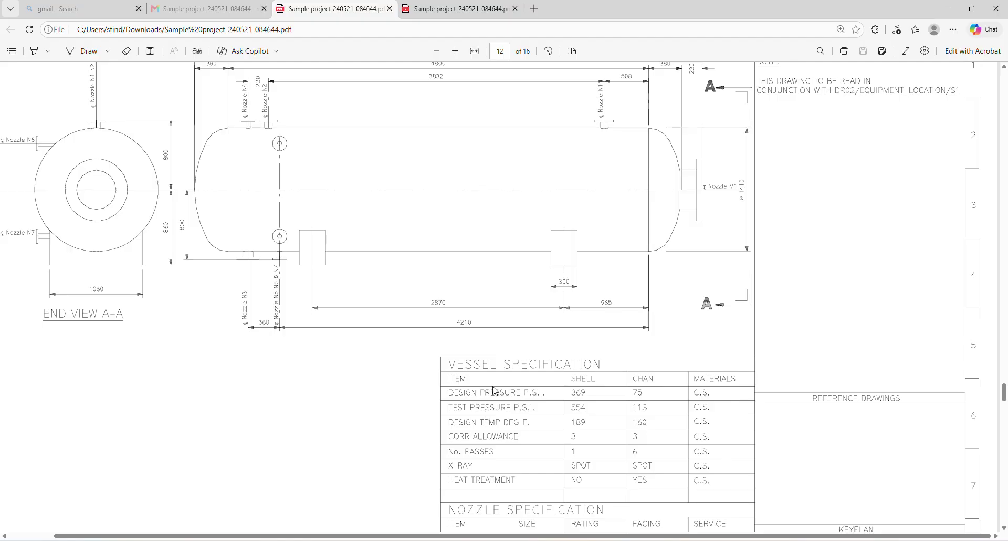
pyautogui.scroll(-2, 631, 404)
pyautogui.scroll(-2, 631, 403)
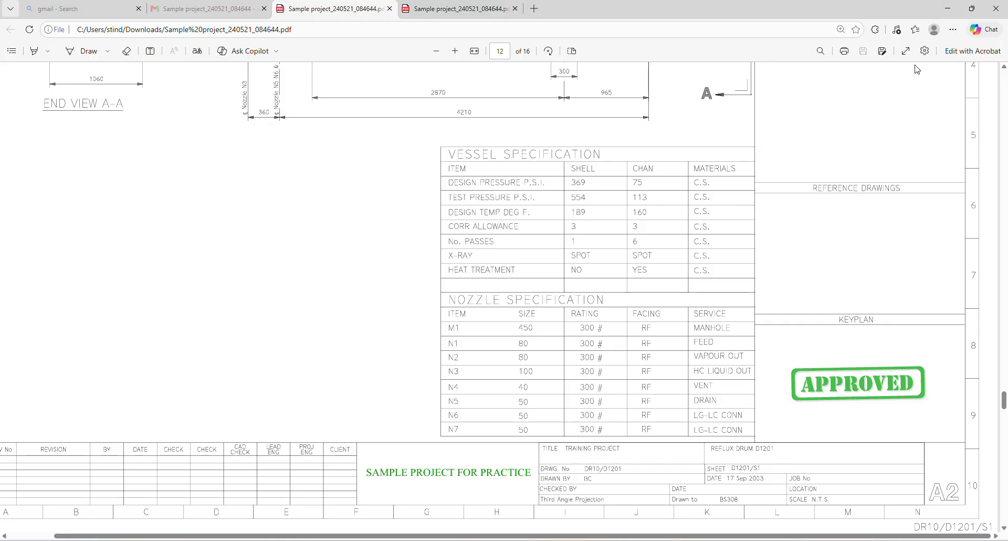
pyautogui.click(948, 9)
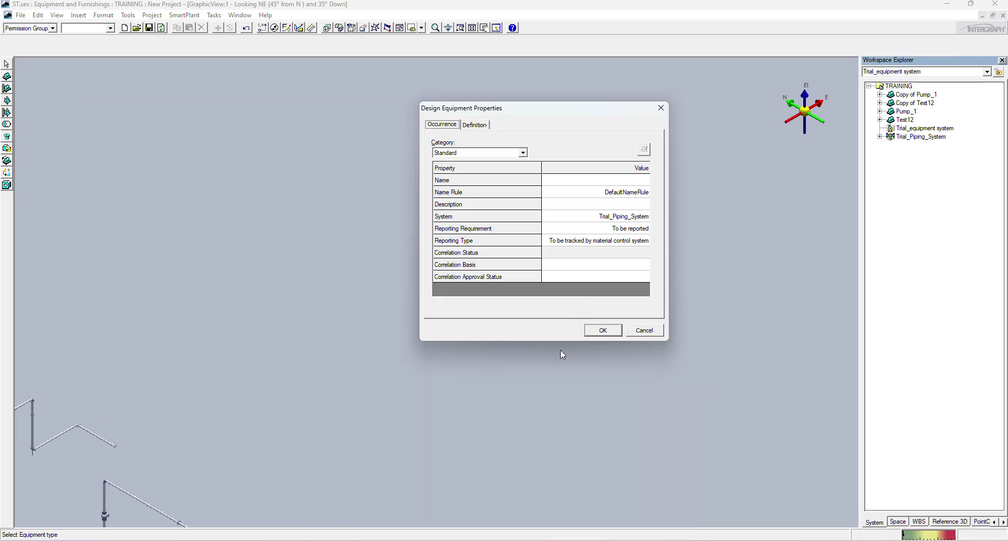
pyautogui.click(620, 180)
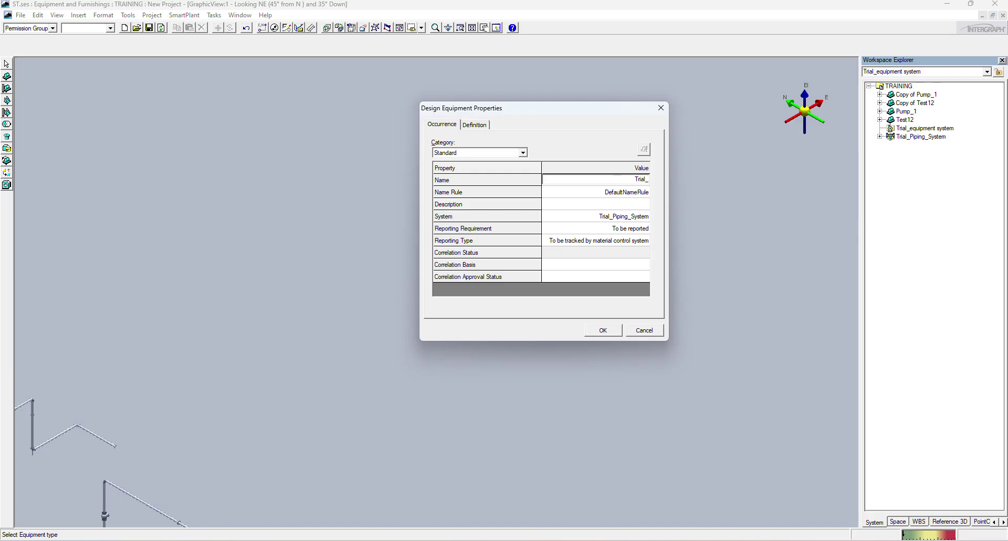
pyautogui.write('Trial_DR')
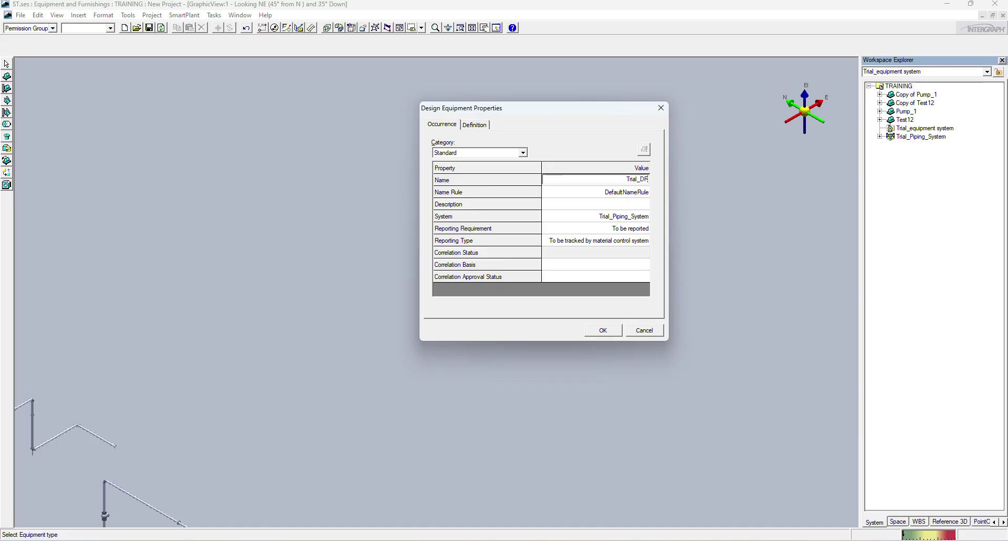
pyautogui.write('10')
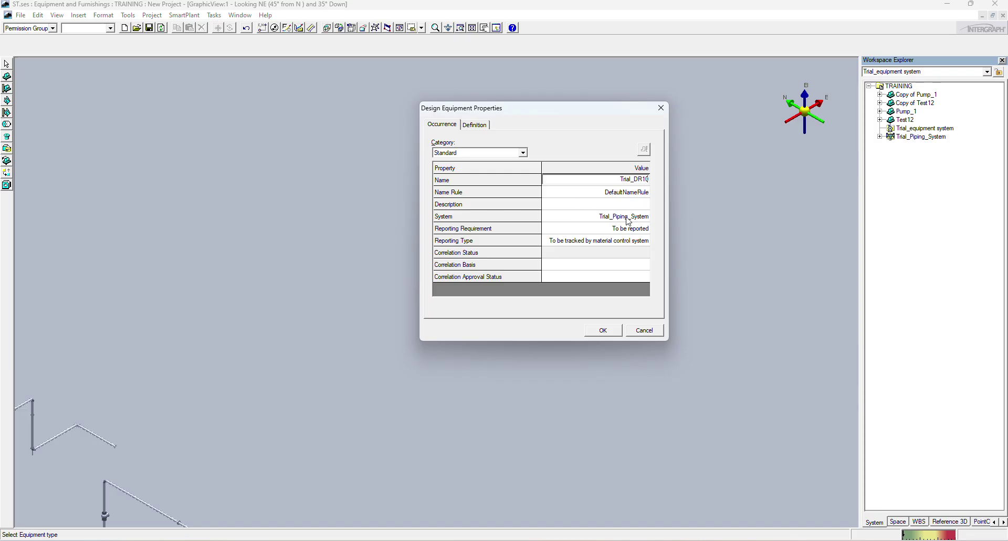
# Step: Assign the equipment to the system Trial_equipment system and accept its properties
pyautogui.click(577, 218)
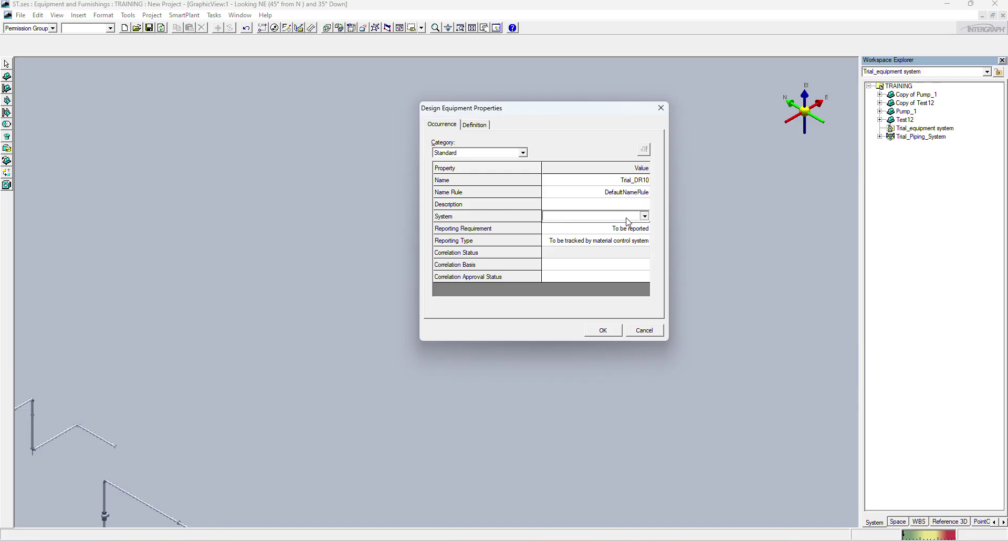
pyautogui.click(628, 220)
pyautogui.click(603, 228)
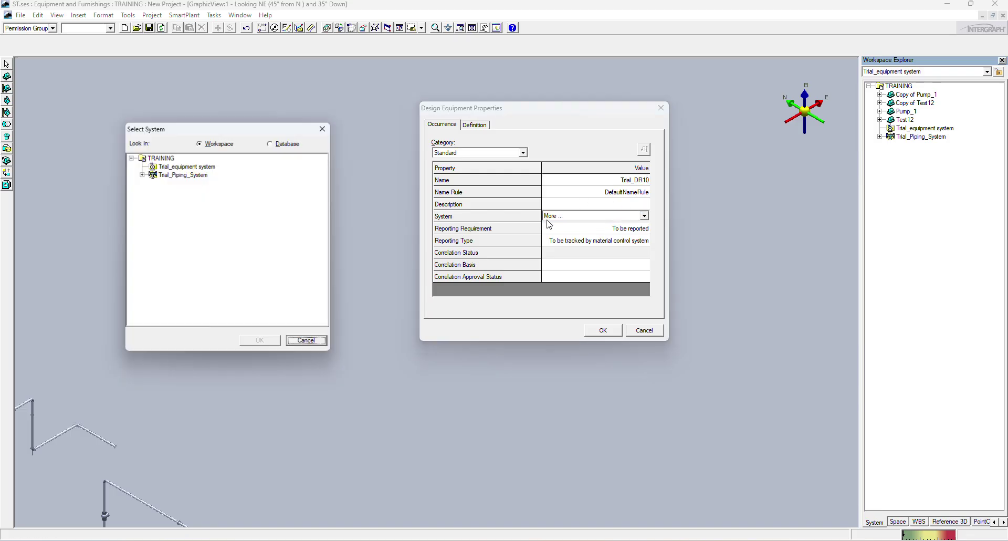
pyautogui.click(184, 166)
pyautogui.click(260, 342)
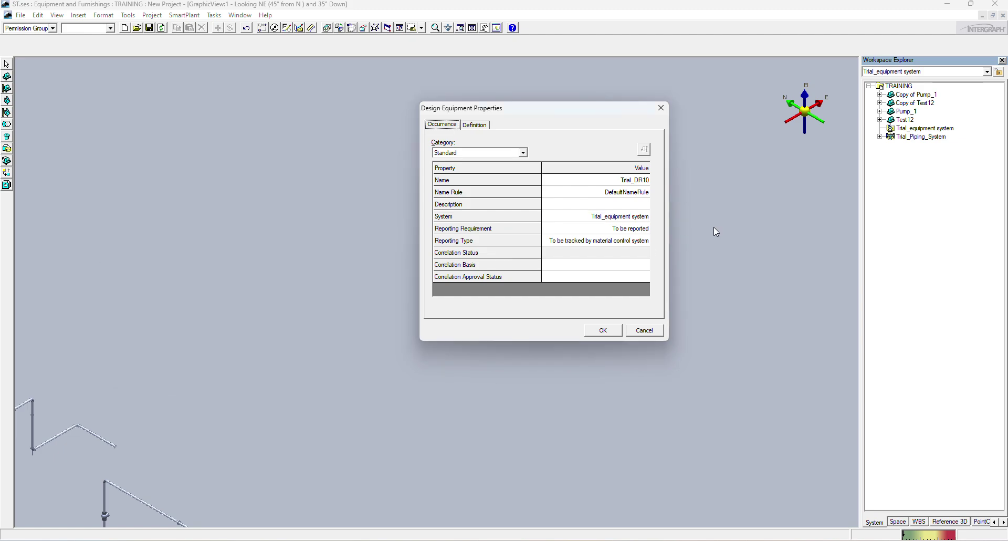
pyautogui.click(611, 335)
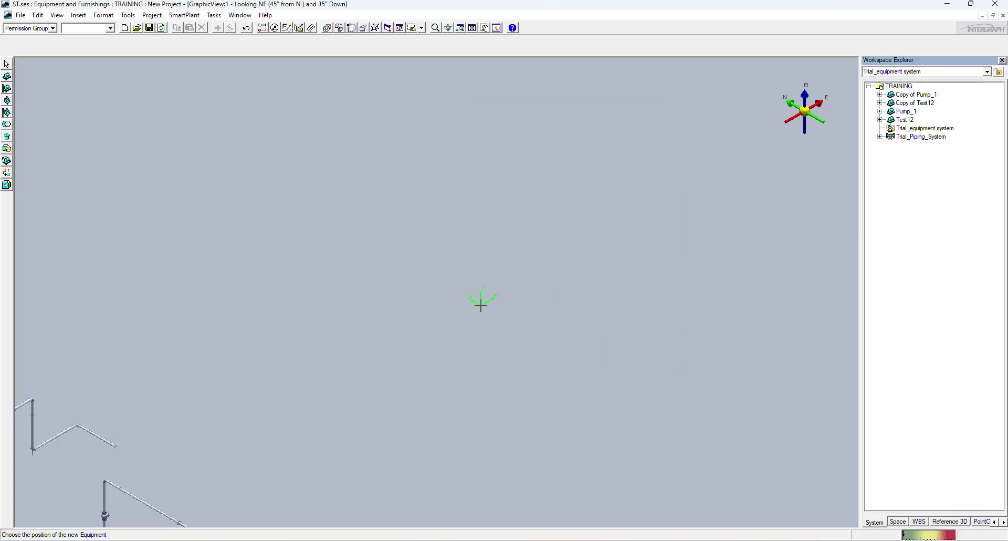
# Step: Place the Trial_DR10 equipment origin in the empty space away from the existing piping
pyautogui.scroll(-2, 402, 309)
pyautogui.moveTo(403, 309); pyautogui.dragTo(432, 257, button='middle')
pyautogui.moveTo(315, 343); pyautogui.dragTo(215, 342, button='middle')
pyautogui.scroll(1, 260, 307)
pyautogui.scroll(1, 261, 307)
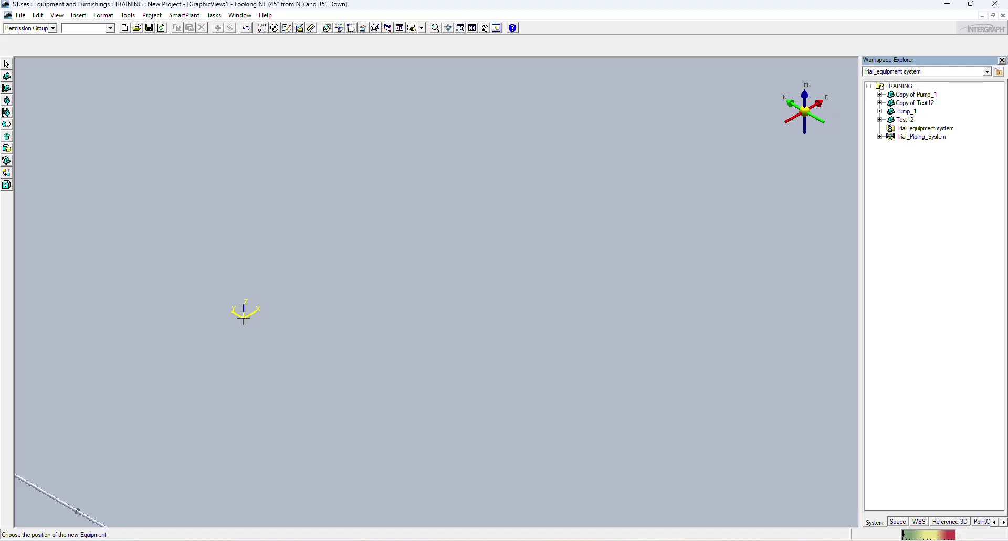
pyautogui.click(243, 317)
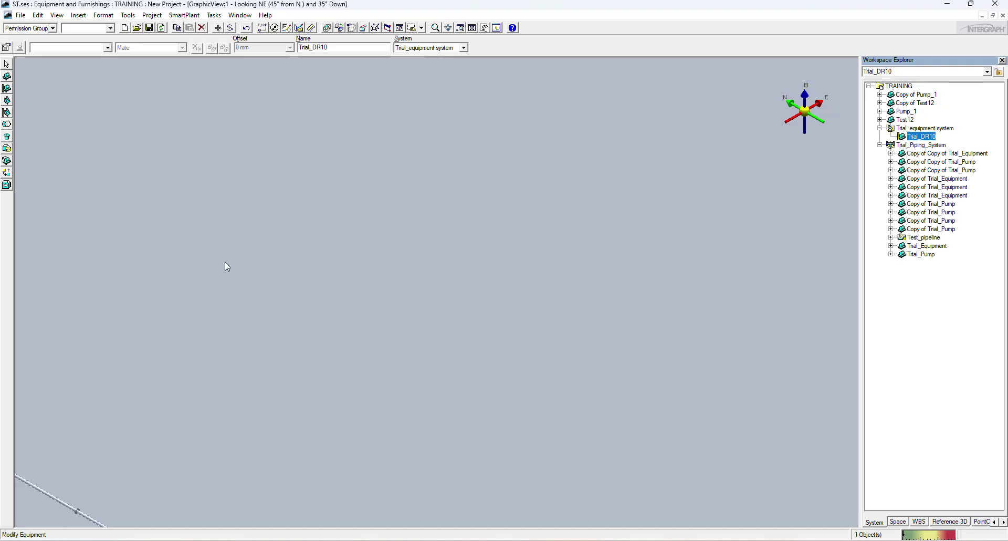
pyautogui.click(7, 60)
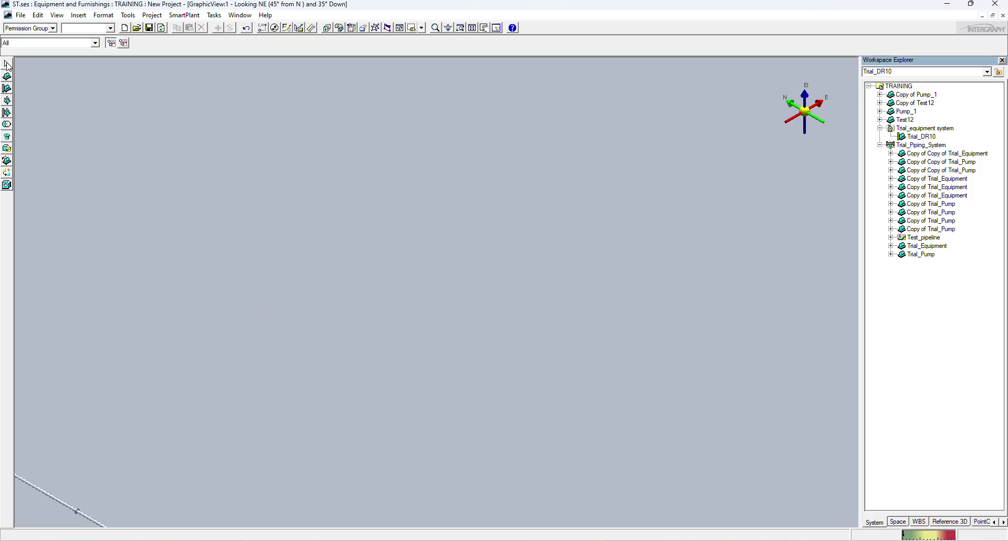
# Step: Add a designed solid under Trial_DR10 and collapse the Trial_Piping_System branch
pyautogui.click(929, 136)
pyautogui.click(929, 137)
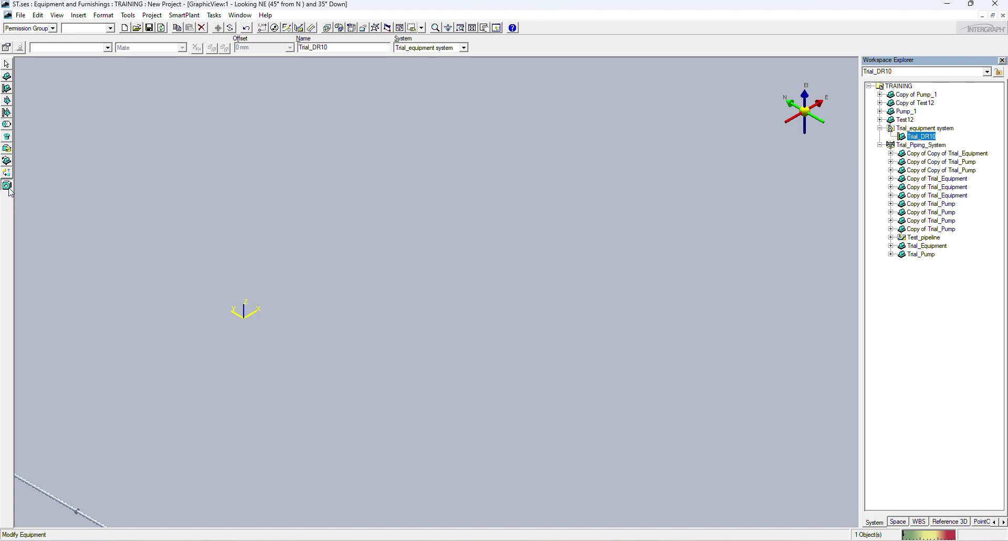
pyautogui.press('Escape')
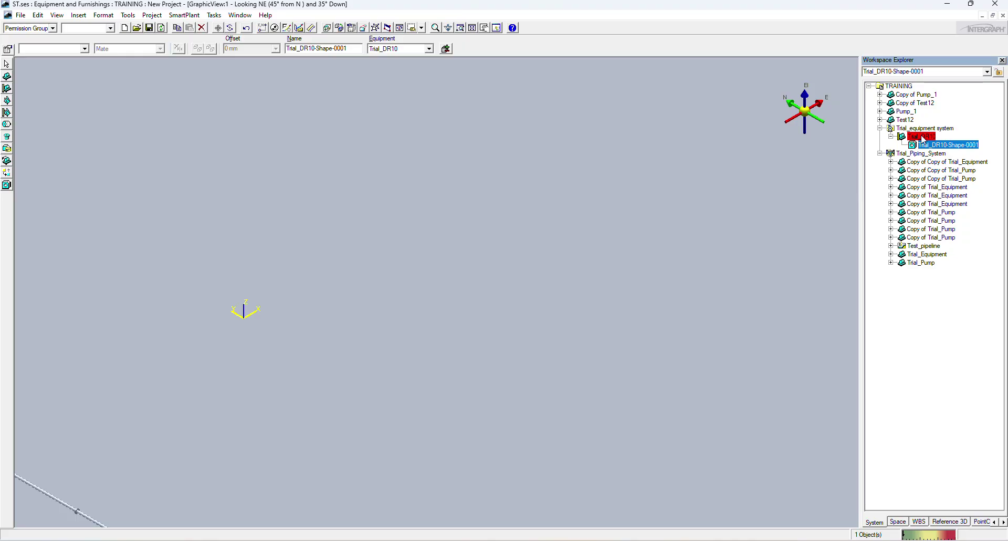
pyautogui.click(879, 153)
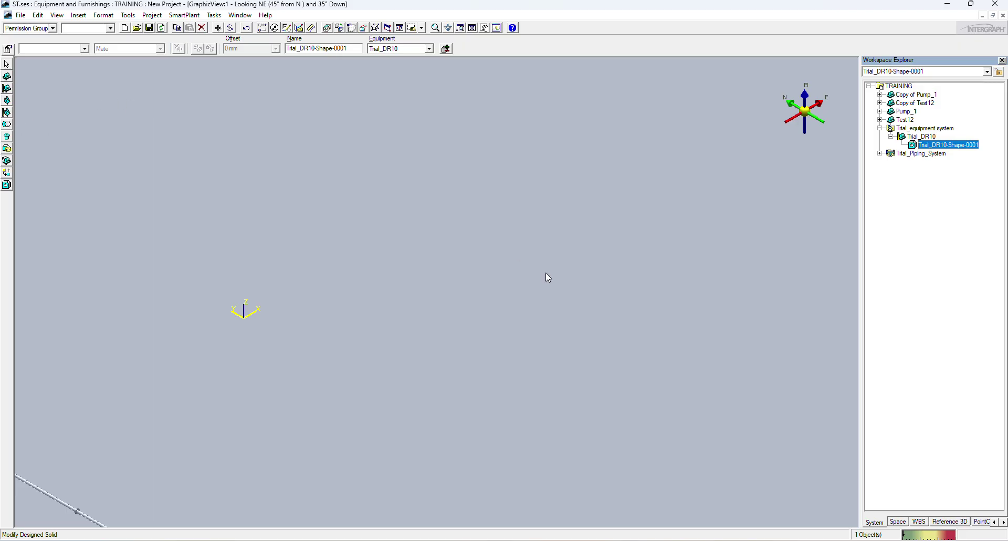
# Step: Review the drum's shell, head and overall dimensions in the PDF drawing and return to Smart 3D
pyautogui.click(557, 539)
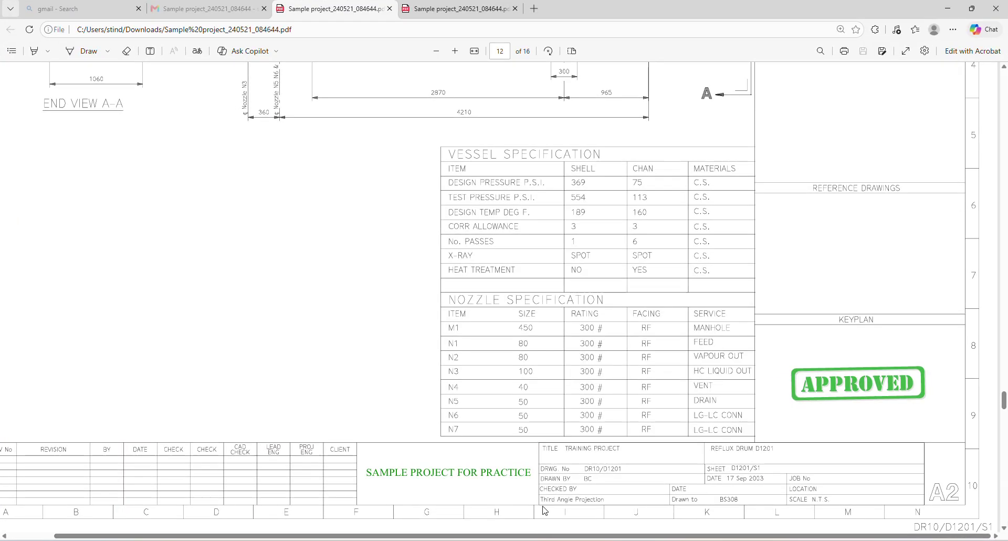
pyautogui.scroll(7, 341, 237)
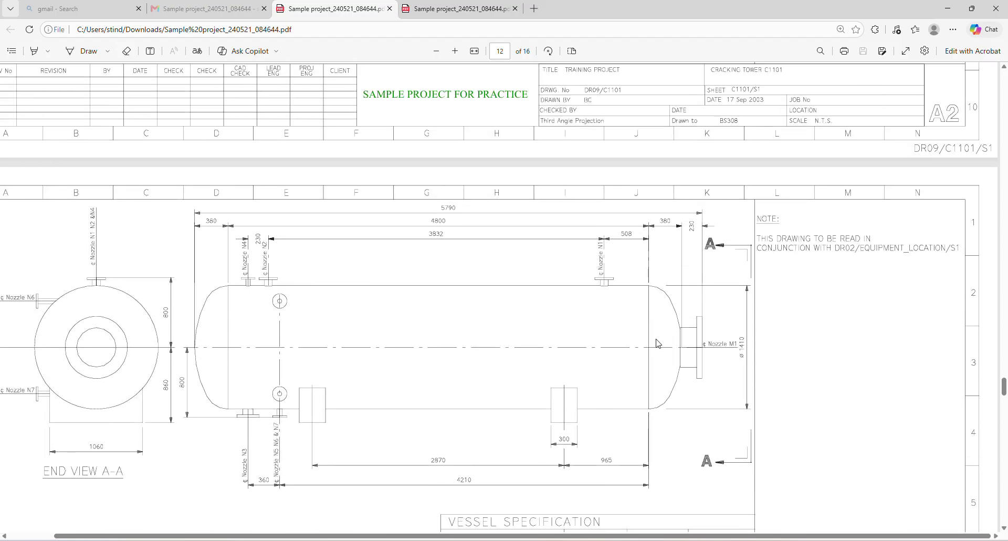
pyautogui.click(948, 8)
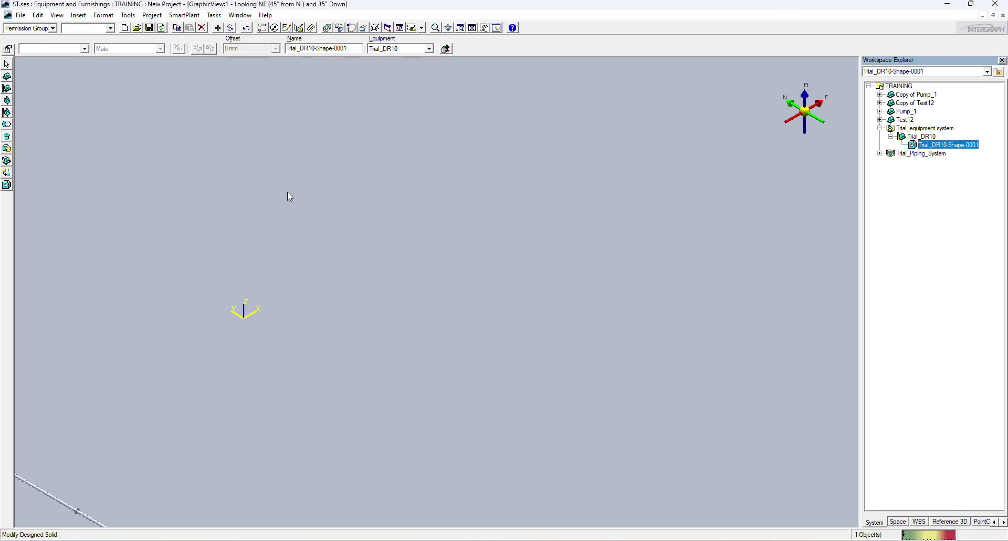
# Step: Start a cylinder shape under the solid Trial_DR10-Shape-0001 and name it Tank_body
pyautogui.click(6, 125)
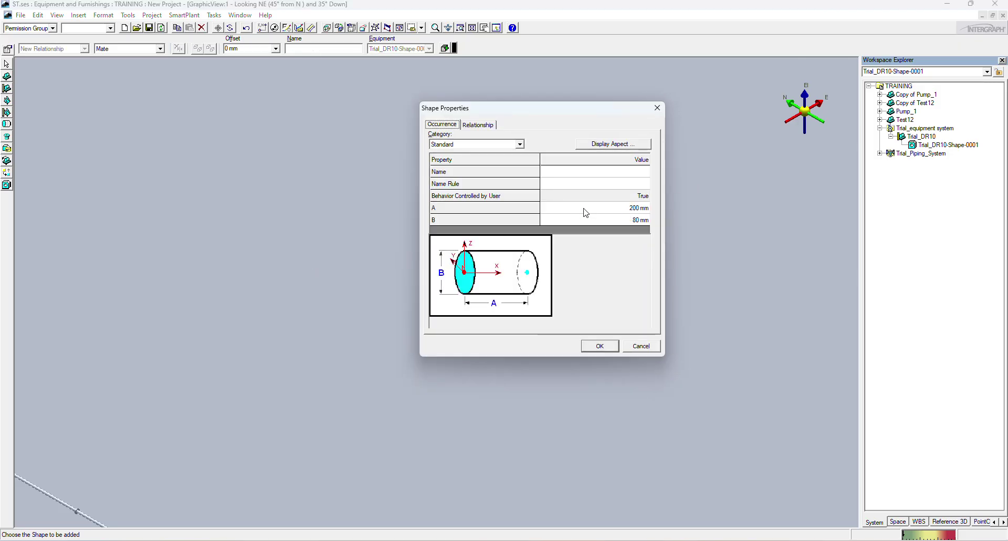
pyautogui.click(549, 171)
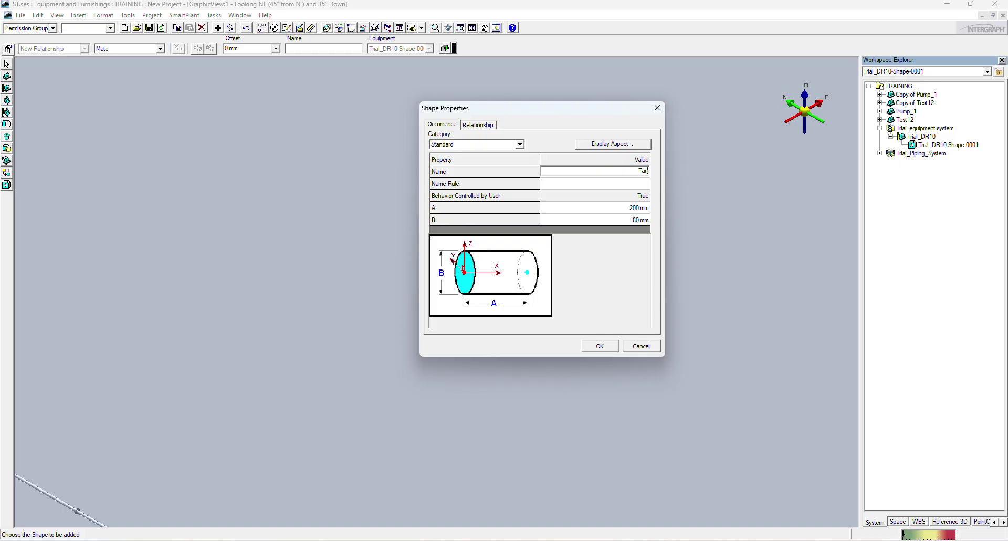
pyautogui.write('Tank_body')
# Step: Check the shell dimensions in the PDF drawing, set Tank_body's length A to 4800 mm and diameter B to 1410 mm, and accept its properties
pyautogui.hotkey('alt', 'Tab')
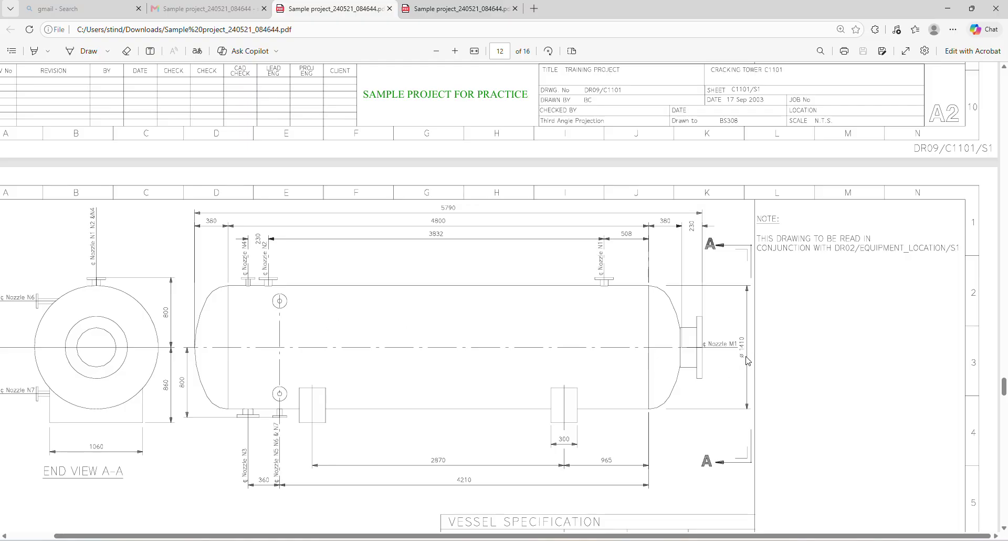
pyautogui.keyDown('ctrl'); pyautogui.scroll(2, 748, 360); pyautogui.keyUp('ctrl')
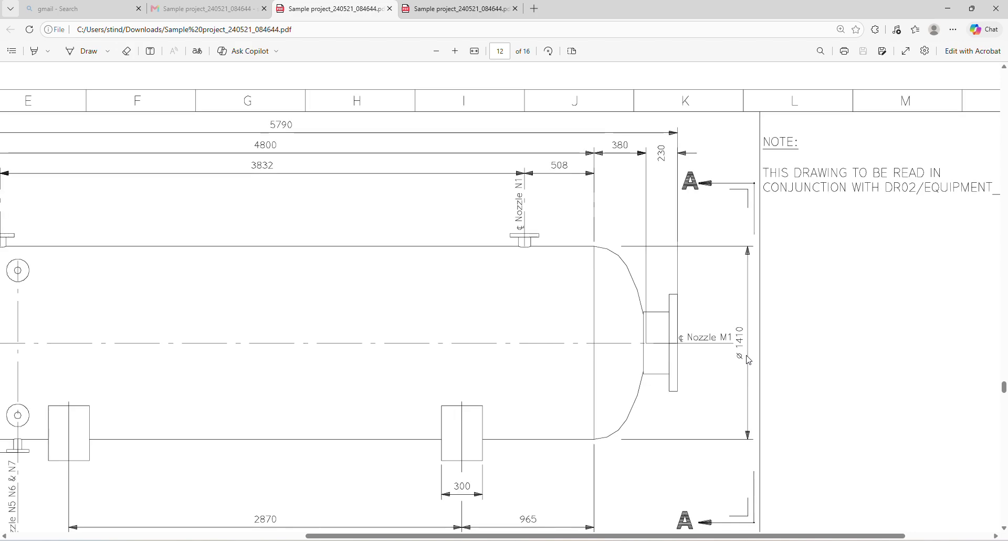
pyautogui.keyDown('ctrl'); pyautogui.scroll(-1, 749, 359); pyautogui.keyUp('ctrl')
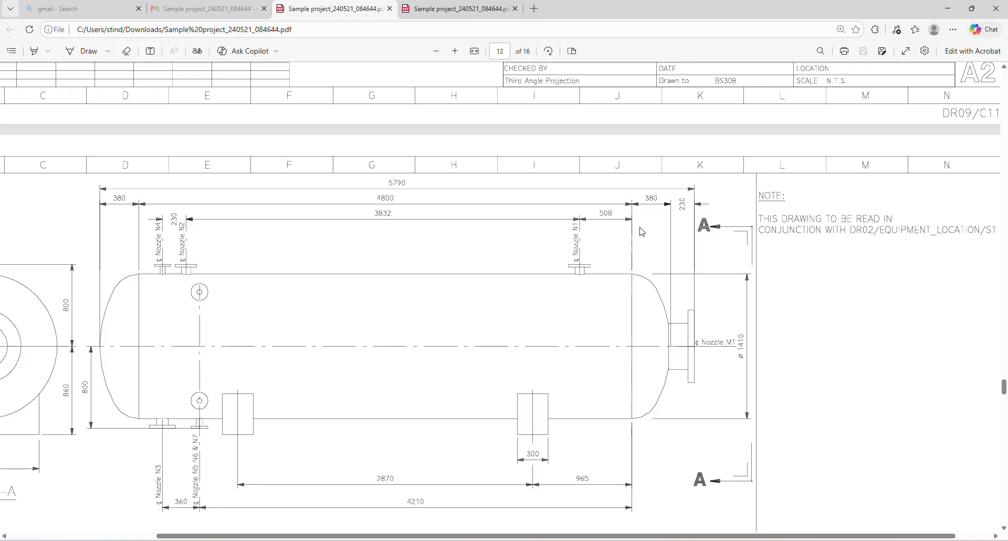
pyautogui.click(948, 9)
pyautogui.click(568, 207)
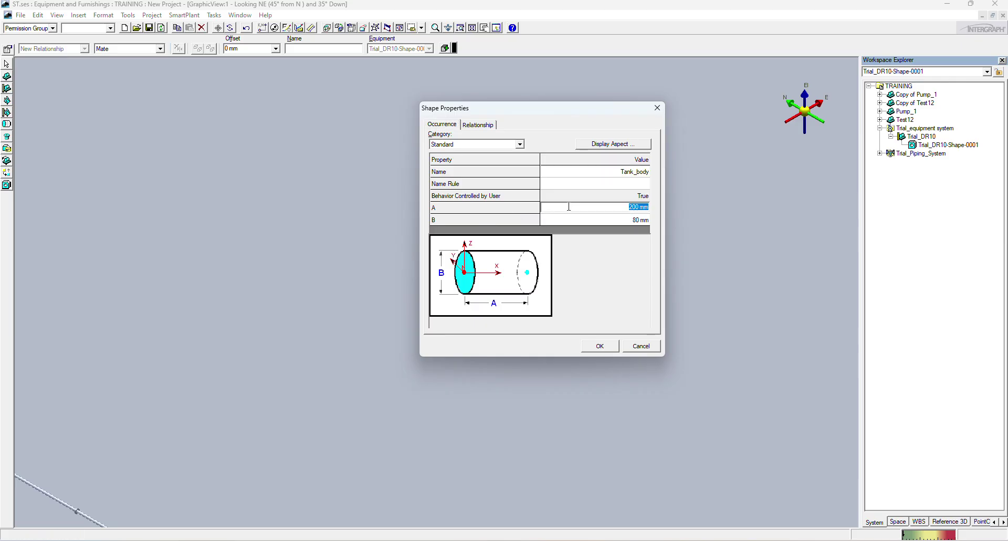
pyautogui.write('45')
pyautogui.write('00')
pyautogui.click(596, 219)
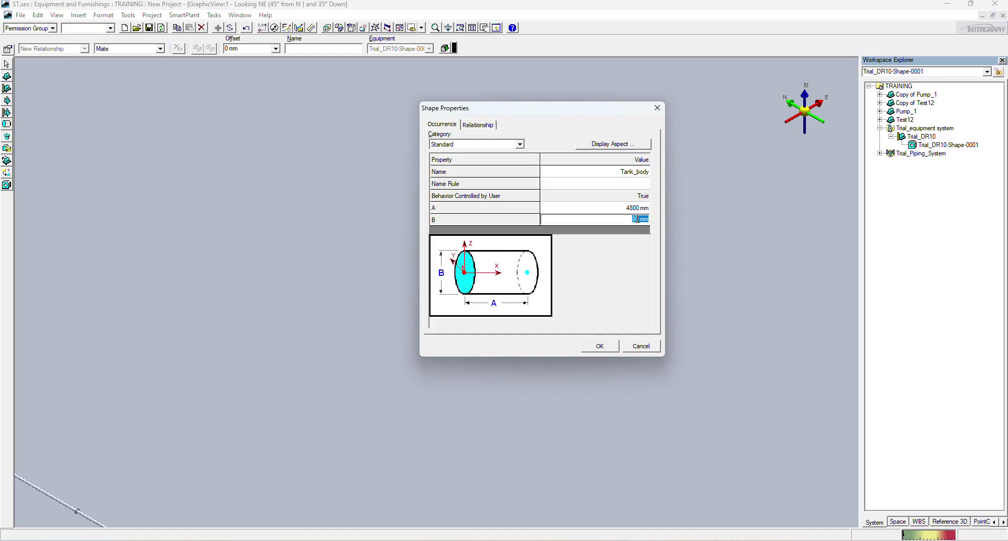
pyautogui.write('1410')
pyautogui.click(477, 126)
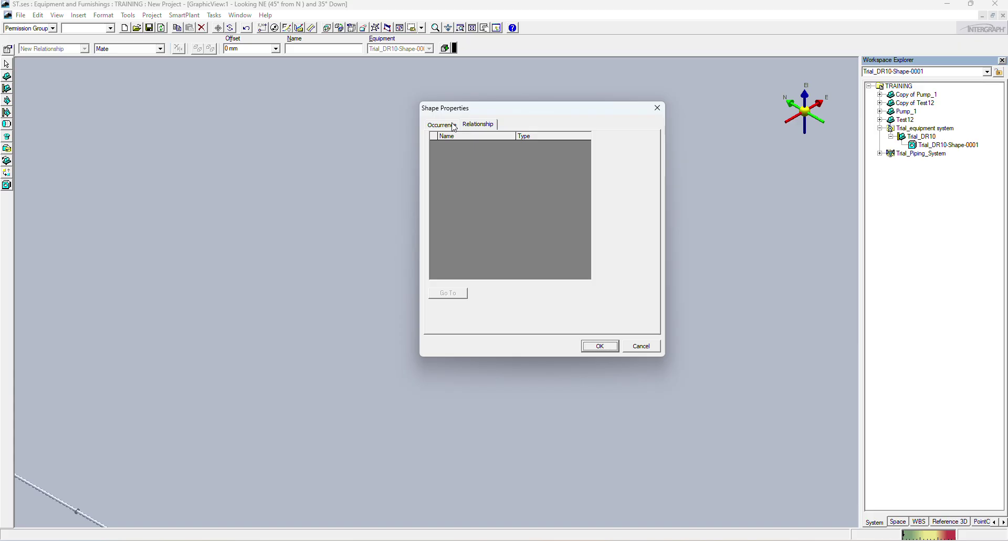
pyautogui.click(453, 126)
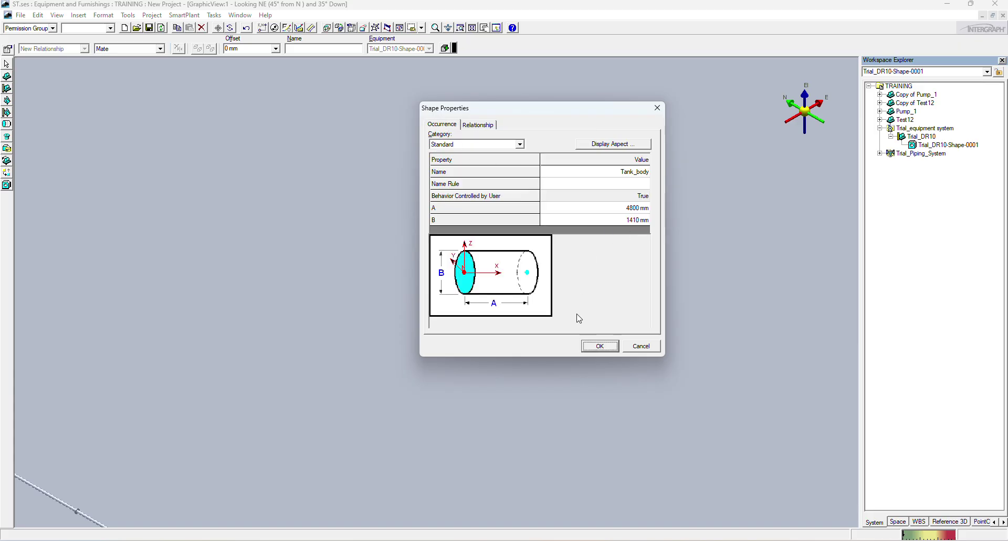
pyautogui.click(598, 348)
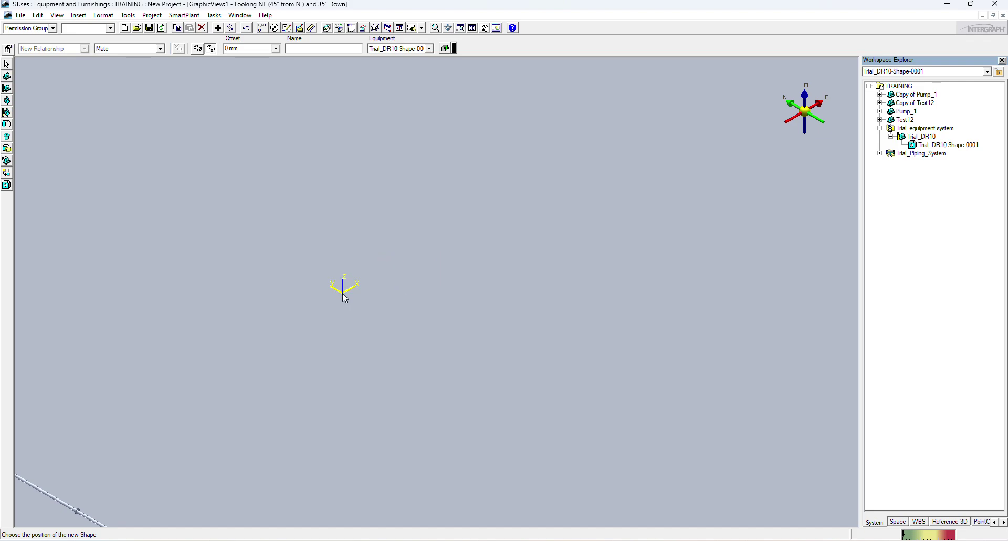
# Step: Place the Tank_body cylinder in the empty space of the model and clear the selection
pyautogui.click(345, 298)
pyautogui.scroll(3, 370, 281)
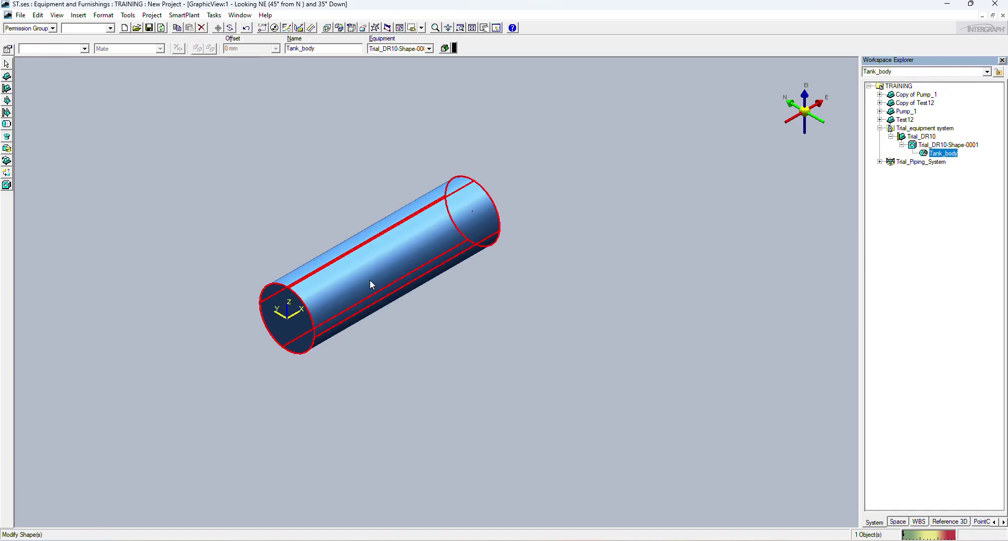
pyautogui.scroll(-1, 370, 281)
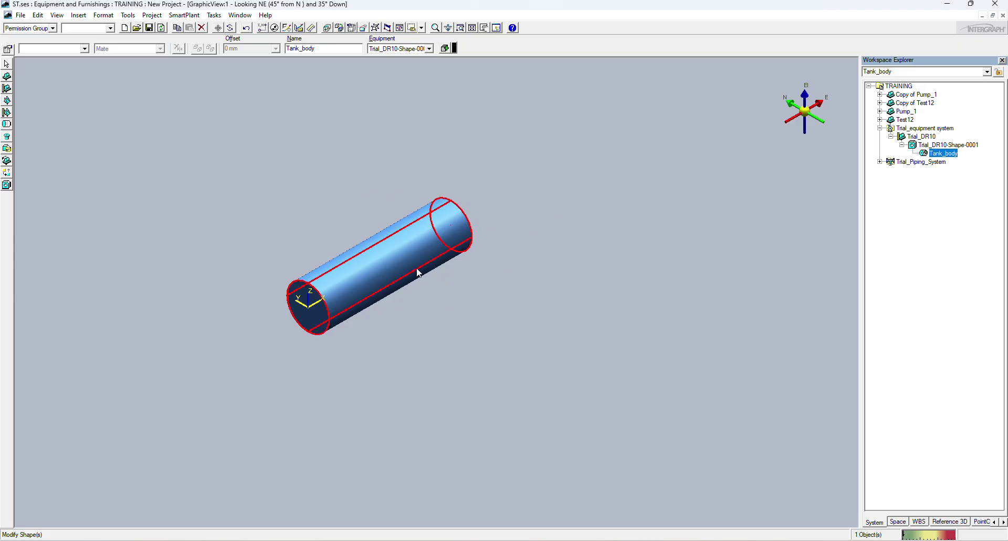
pyautogui.scroll(-1, 440, 299)
pyautogui.click(464, 304)
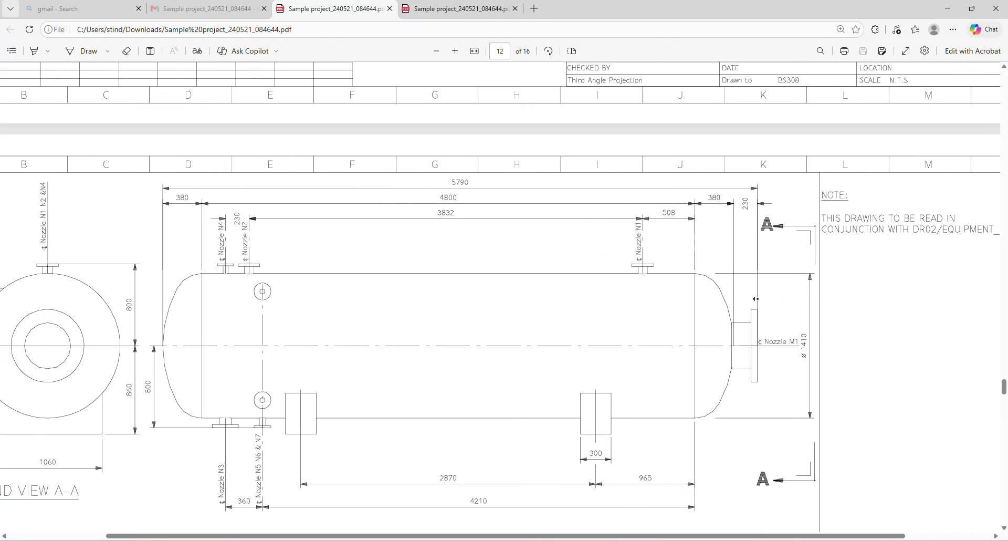
# Step: Check the drum's end heads in the PDF drawing and start a dished-head shape under Trial_DR10-Shape-0001
pyautogui.middleClick(755, 301)
pyautogui.middleClick(720, 303)
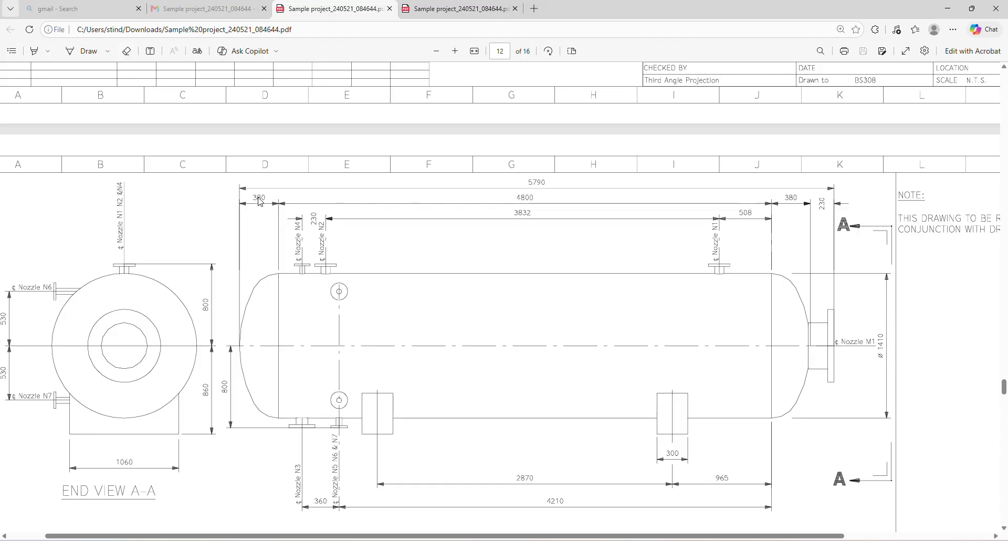
pyautogui.click(945, 9)
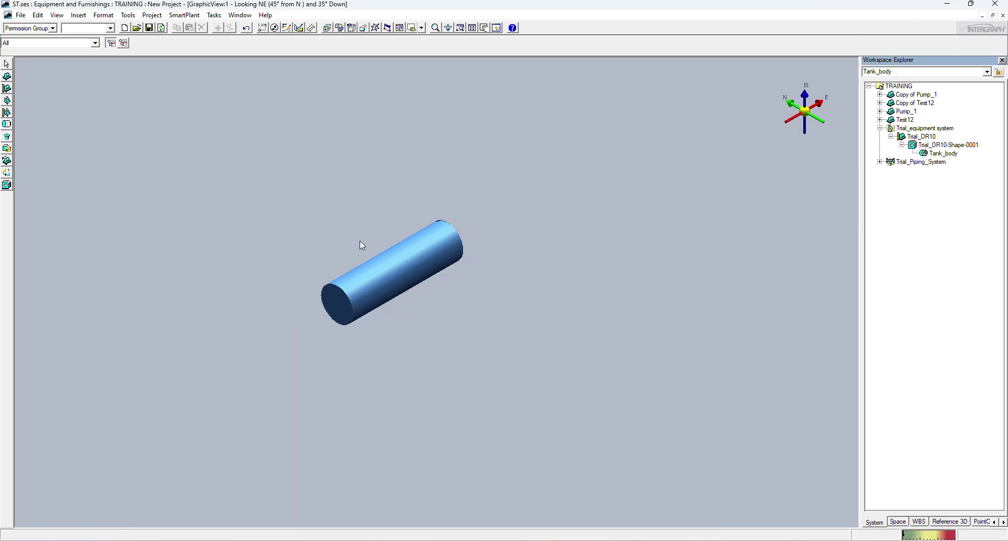
pyautogui.click(11, 125)
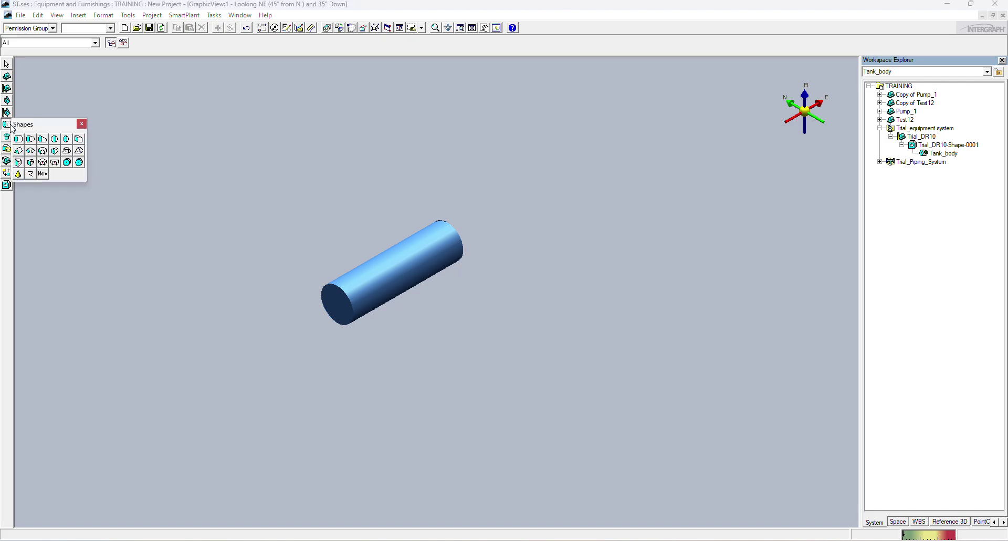
pyautogui.click(66, 139)
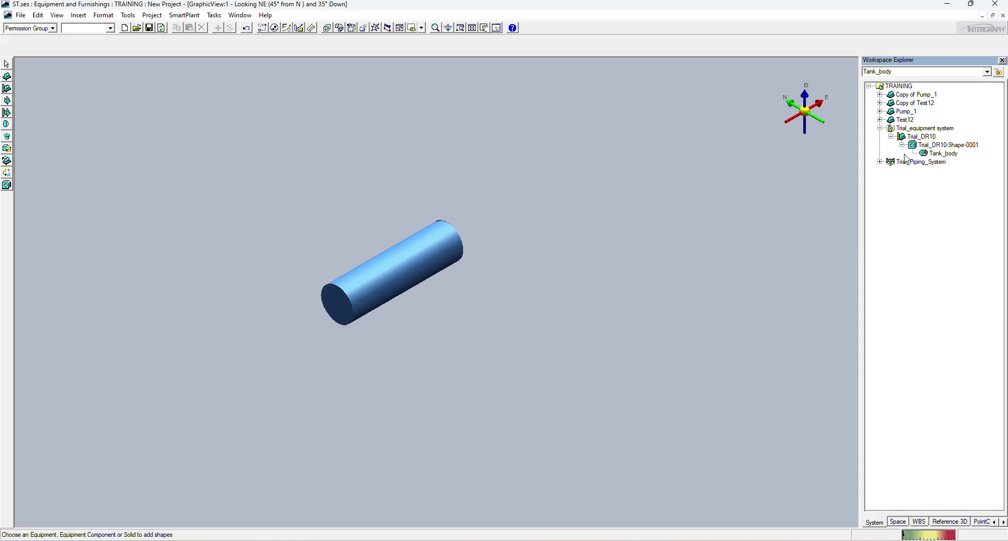
pyautogui.click(965, 146)
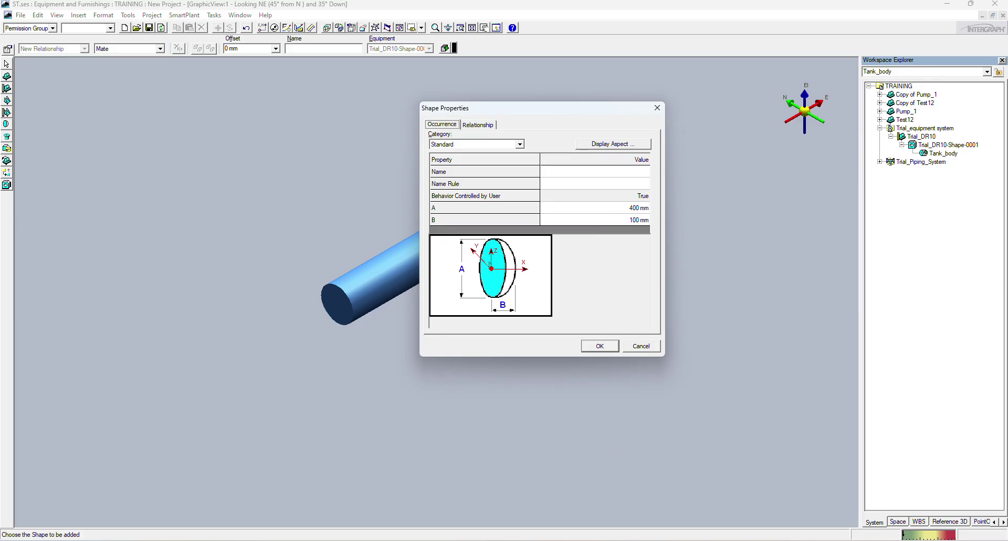
# Step: Set the dished head's diameter A to 1410 mm and depth B to 380 mm as in the PDF drawing, and accept its properties
pyautogui.hotkey('alt', 'Tab')
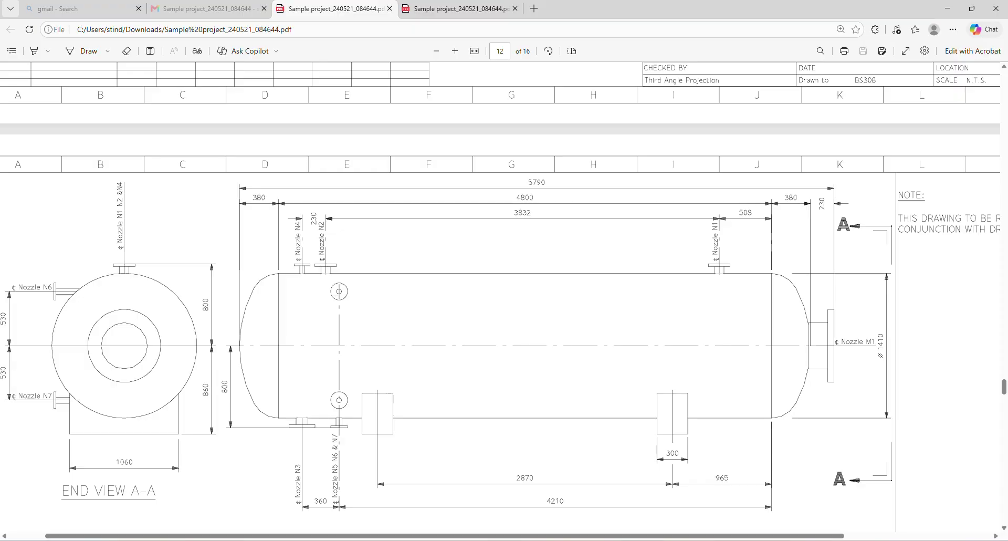
pyautogui.hotkey('alt', 'Tab')
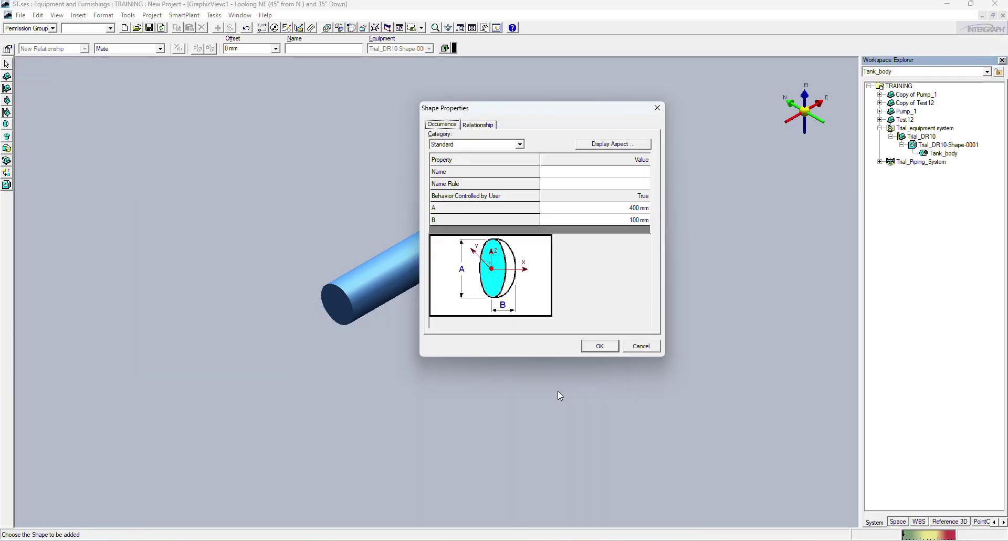
pyautogui.click(630, 207)
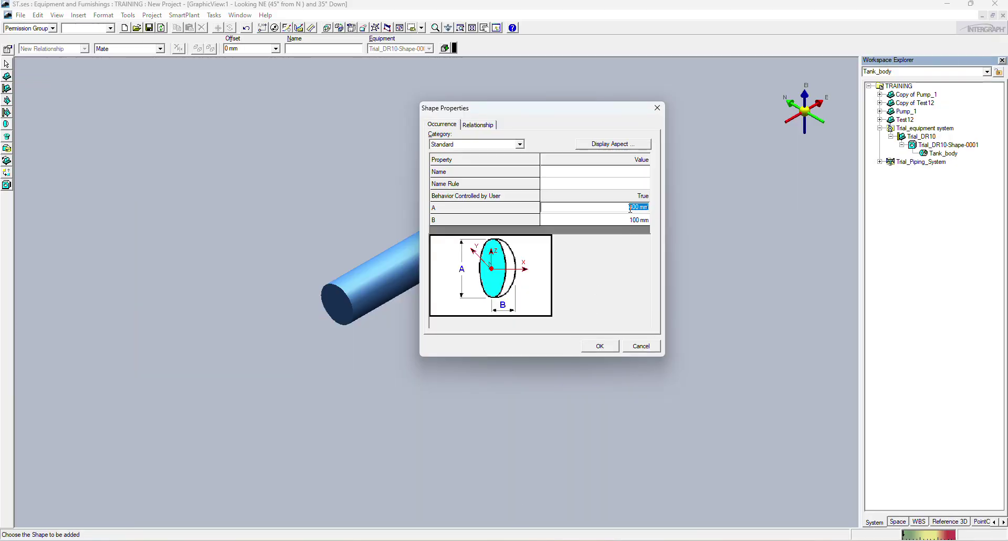
pyautogui.write('1410')
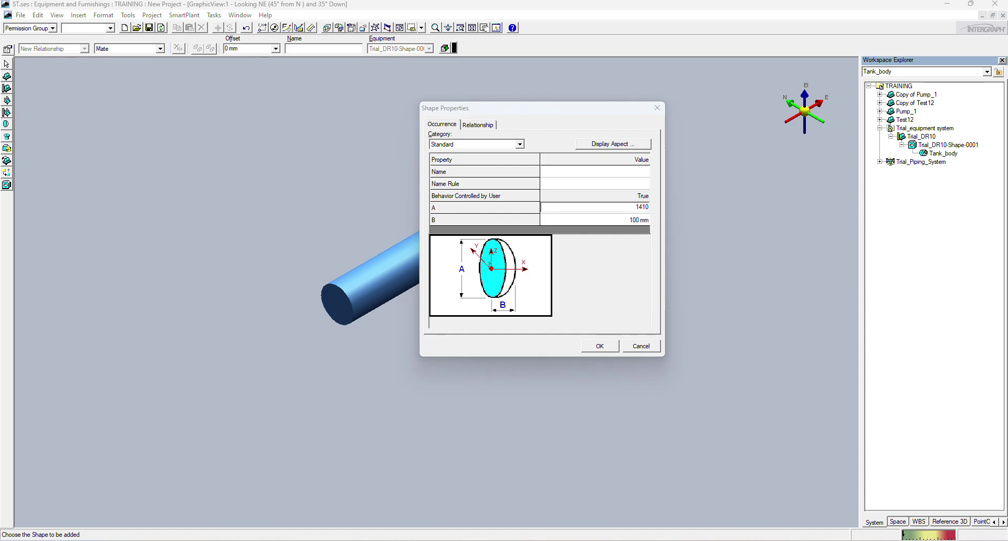
pyautogui.hotkey('alt', 'Tab')
pyautogui.hotkey('alt', 'Tab')
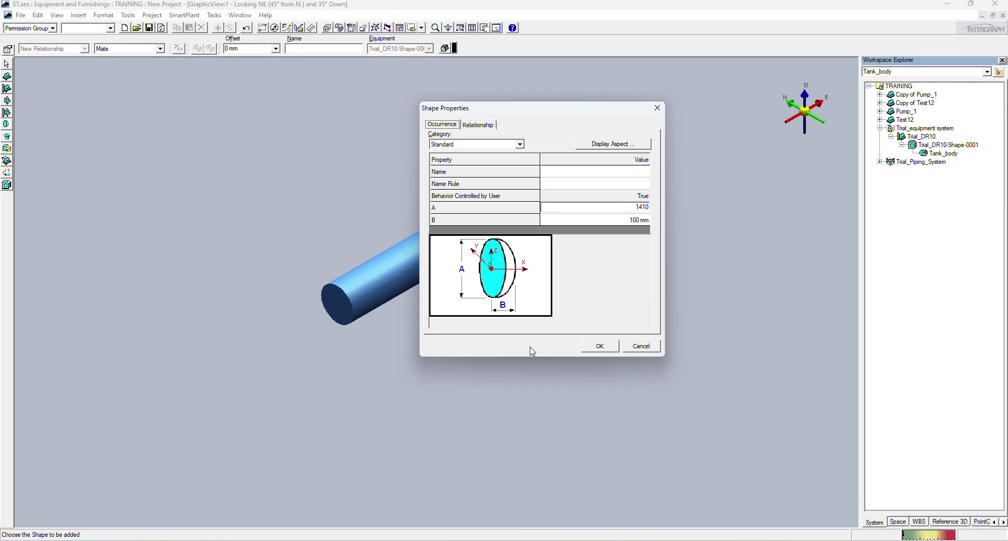
pyautogui.click(620, 217)
pyautogui.write('3')
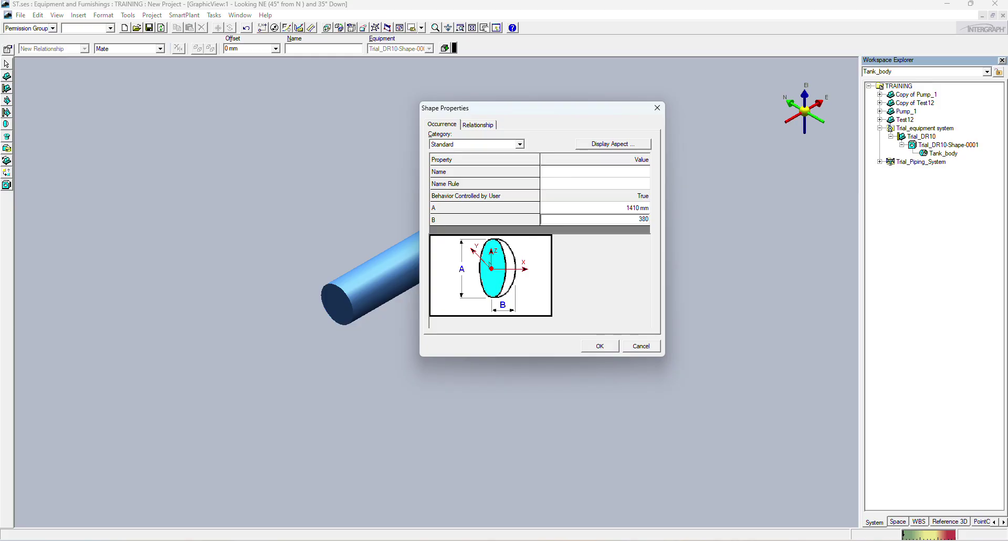
pyautogui.write('80')
pyautogui.click(477, 125)
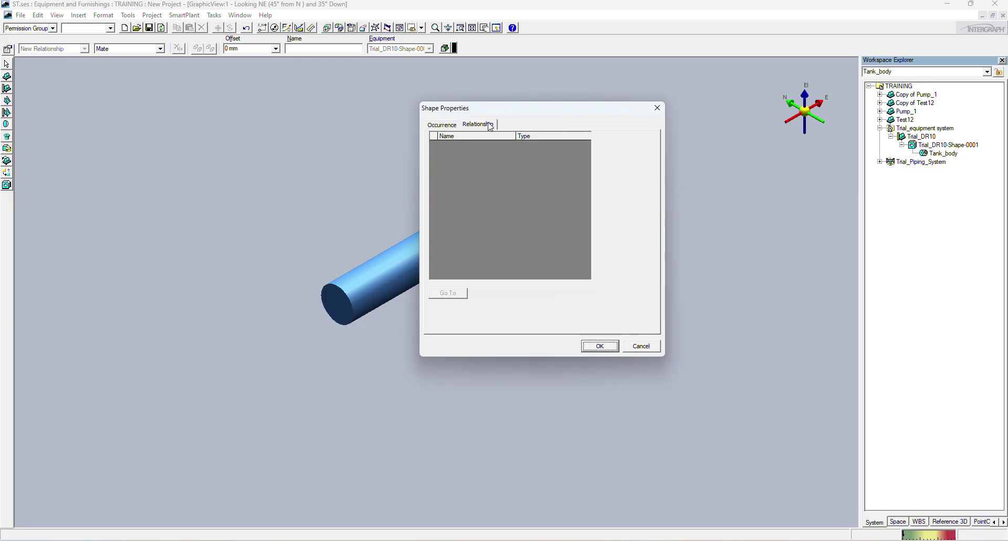
pyautogui.click(442, 124)
pyautogui.click(599, 345)
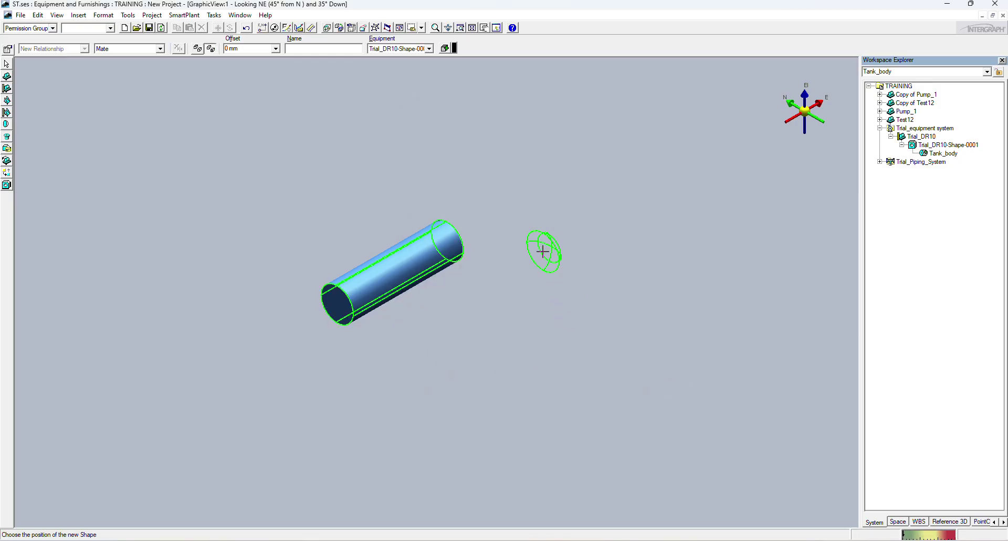
# Step: Place the dished head in the free space beyond the east end of Tank_body and clear the selection
pyautogui.scroll(5, 527, 254)
pyautogui.scroll(2, 526, 253)
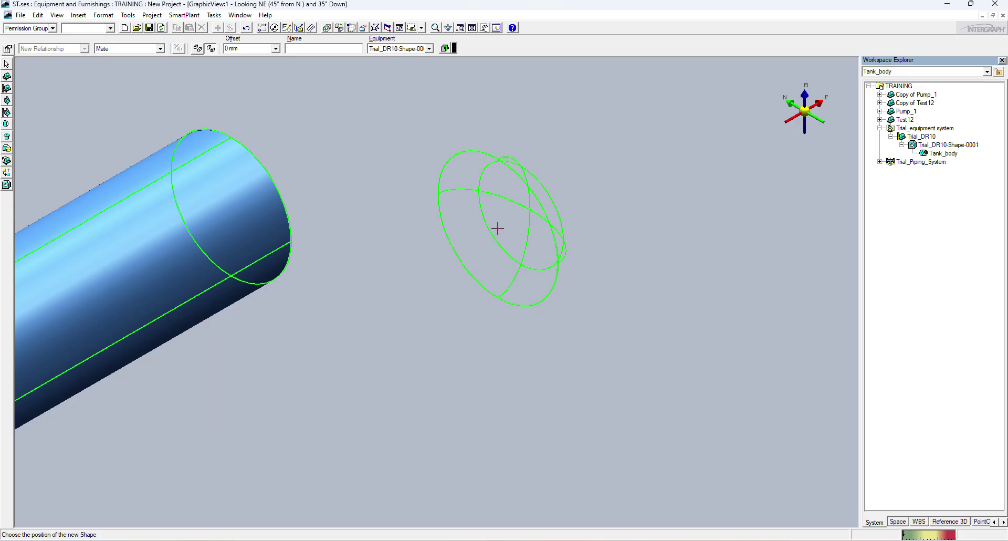
pyautogui.scroll(-2, 505, 200)
pyautogui.click(520, 198)
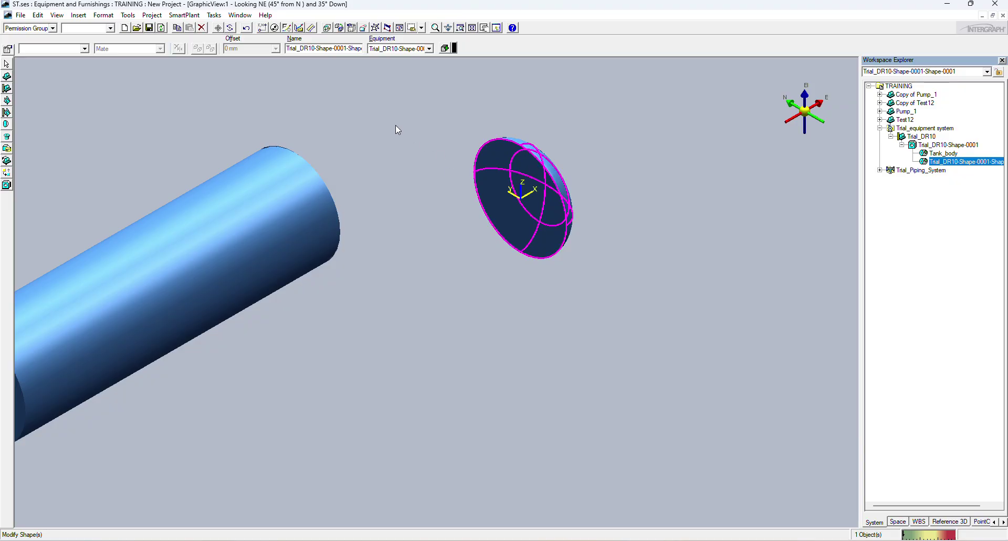
pyautogui.click(368, 116)
pyautogui.scroll(-4, 406, 141)
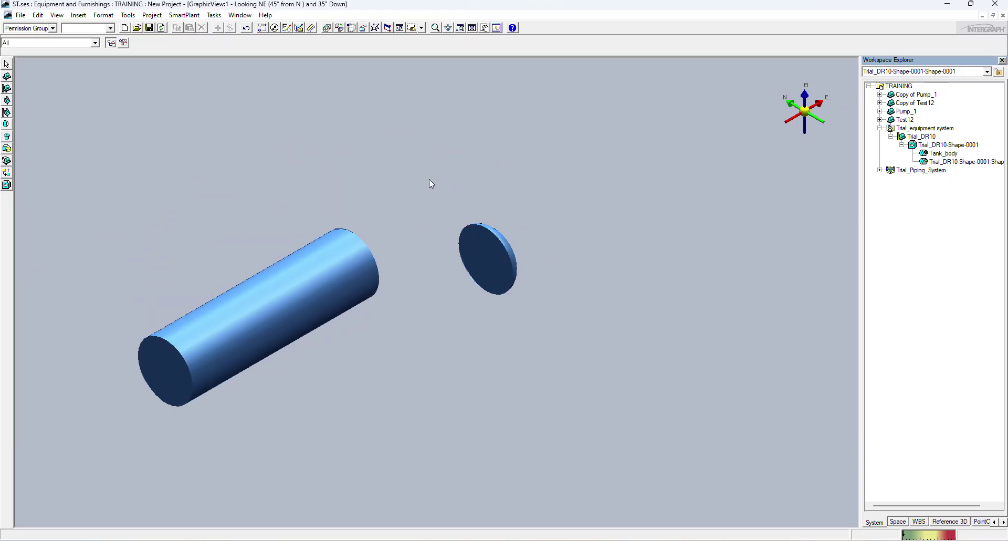
# Step: Bring up the common-view selector and compare the dished head's position with Tank_body's east end face, looking north and northwest
pyautogui.click(376, 28)
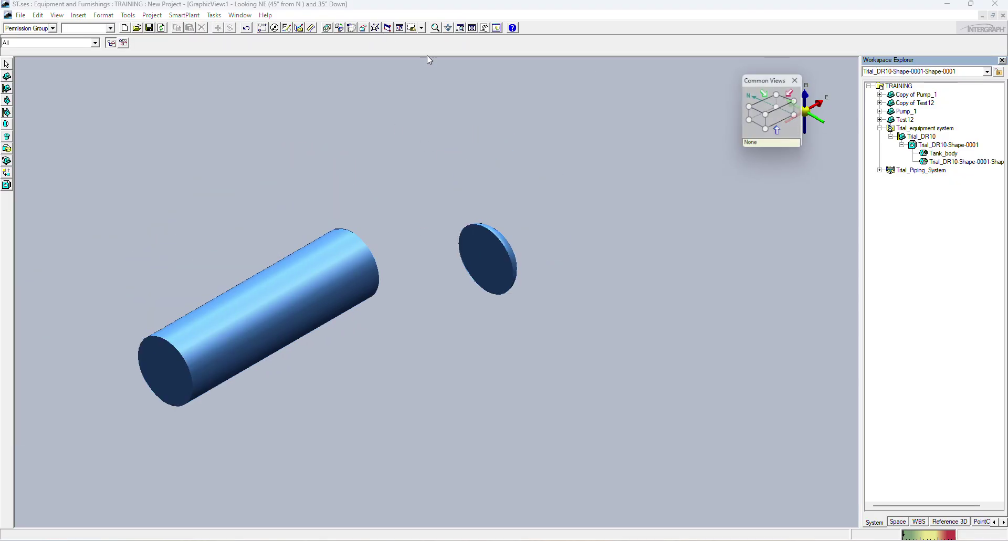
pyautogui.click(773, 128)
pyautogui.scroll(3, 477, 265)
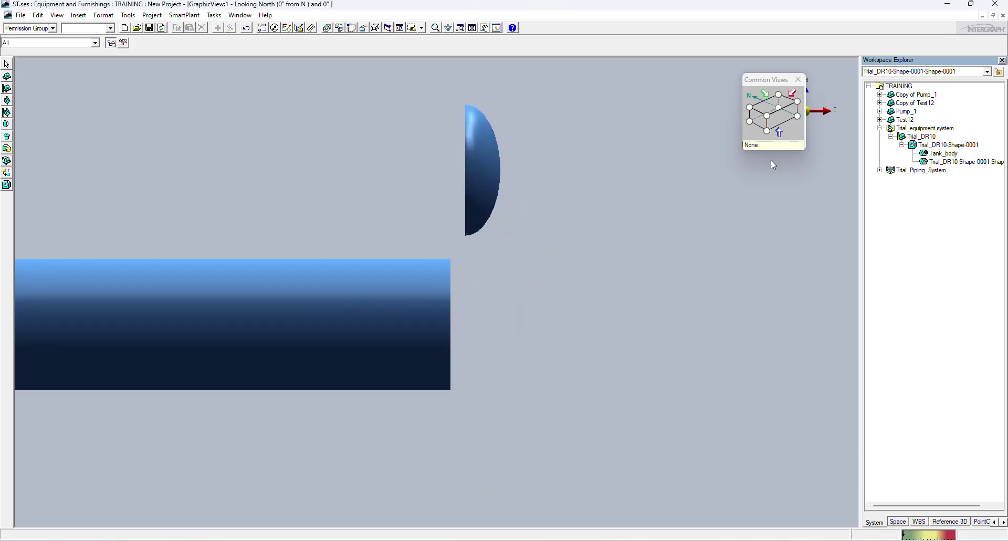
pyautogui.click(798, 115)
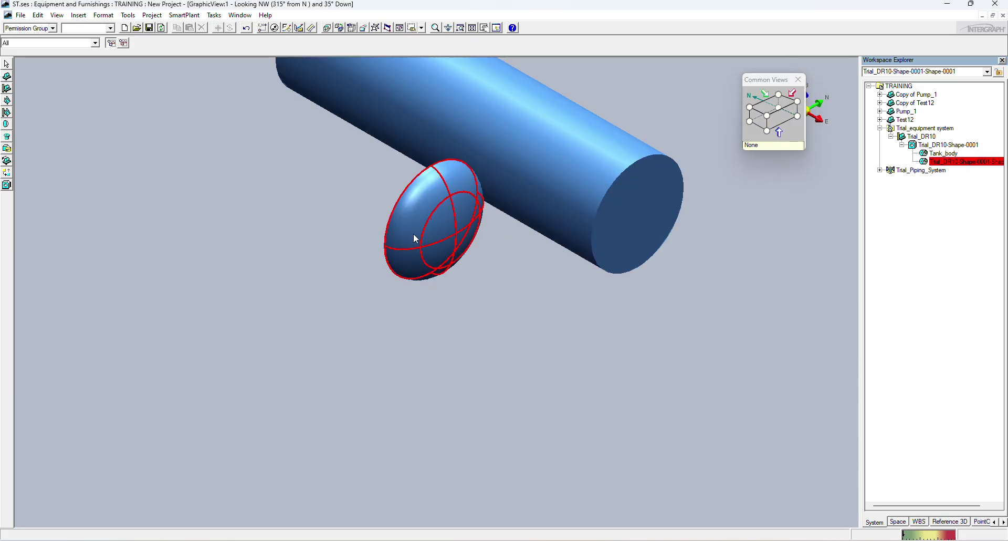
pyautogui.click(637, 216)
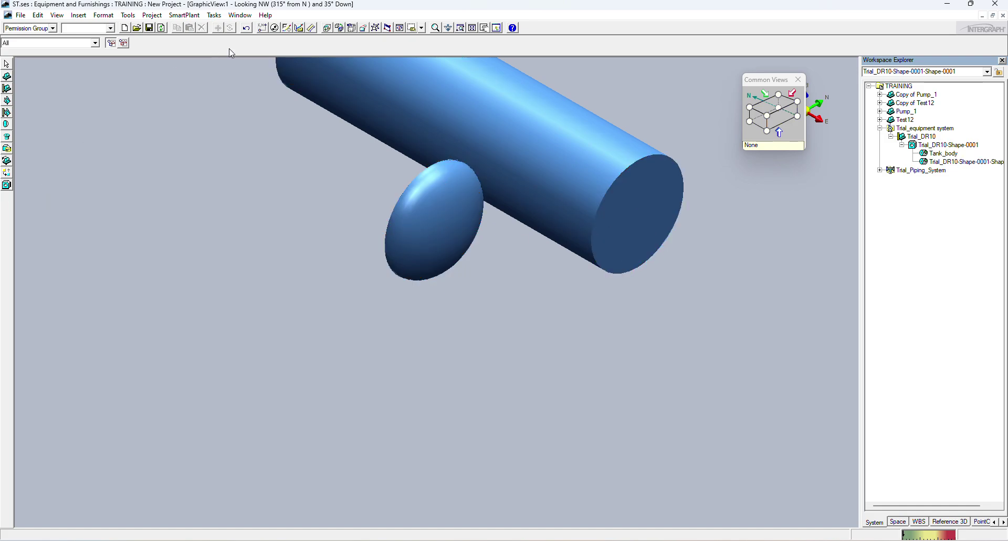
# Step: Move the dished head from the centre of its flat face to the centre of Tank_body's east end face
pyautogui.click(427, 224)
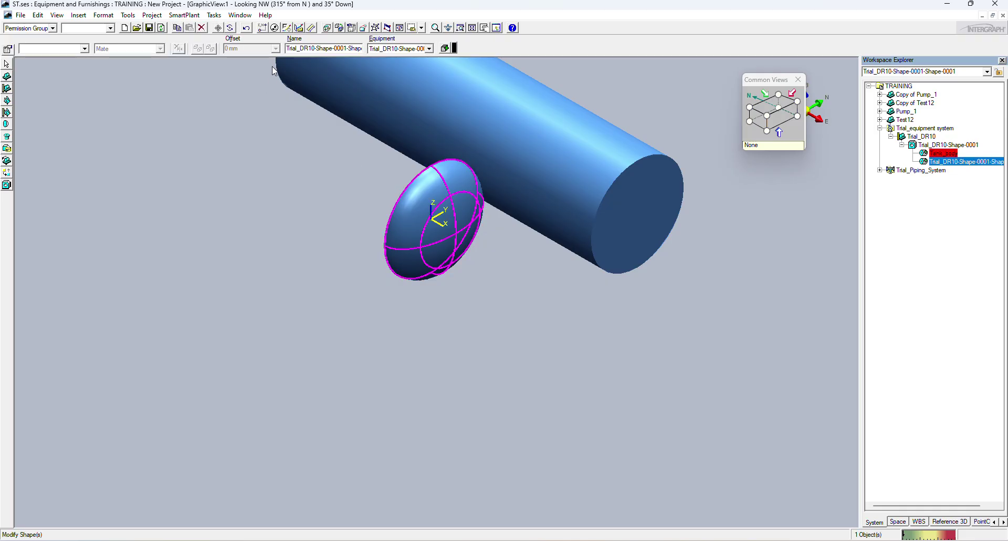
pyautogui.click(218, 27)
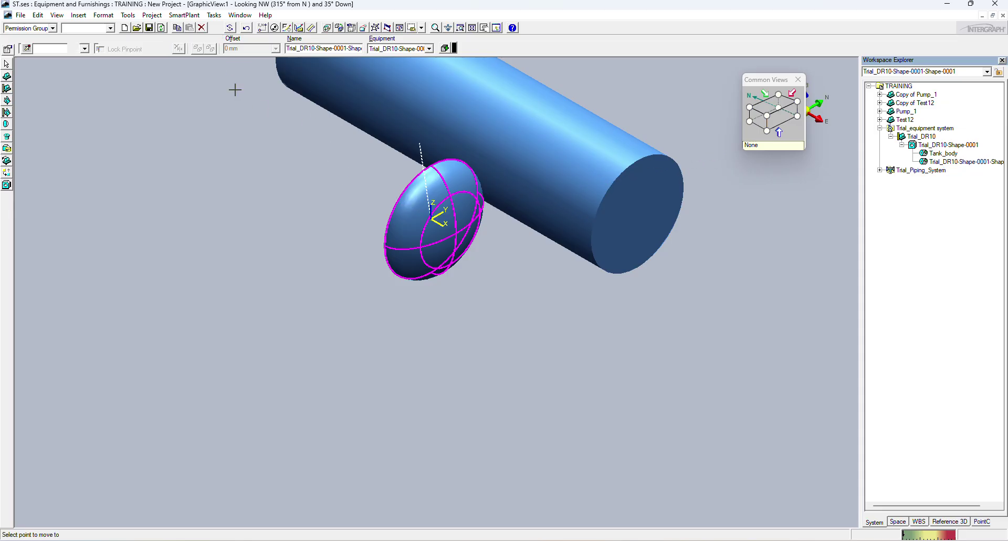
pyautogui.click(175, 49)
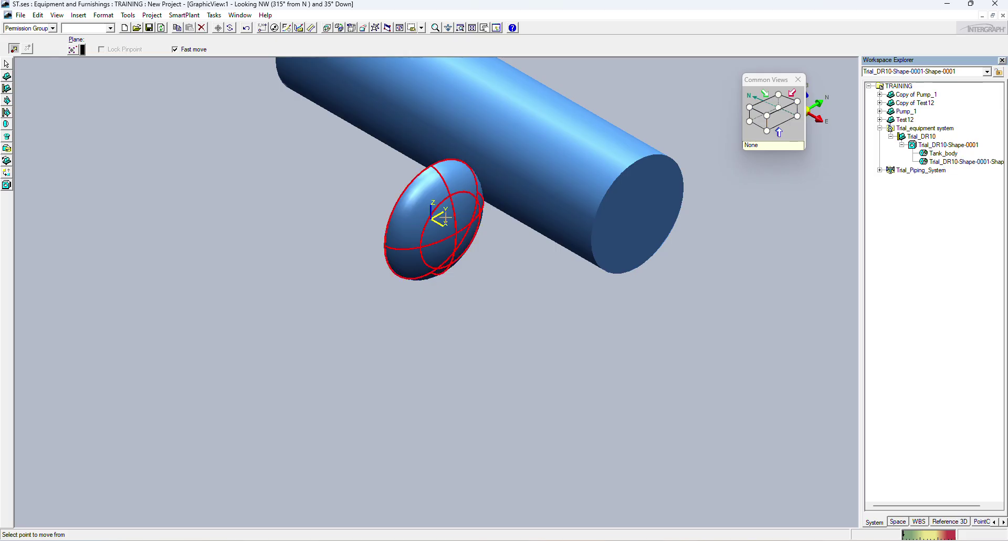
pyautogui.click(767, 111)
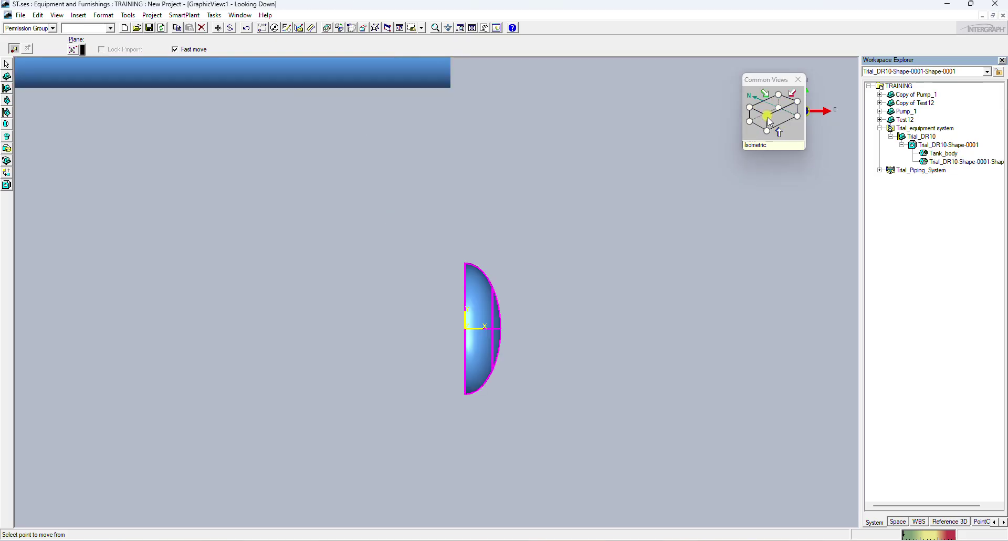
pyautogui.click(767, 115)
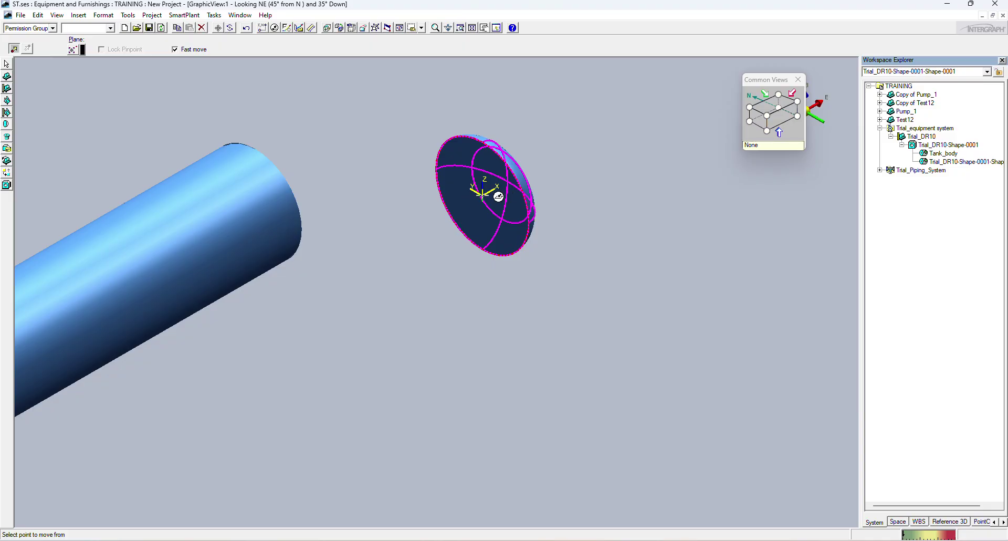
pyautogui.scroll(1, 482, 193)
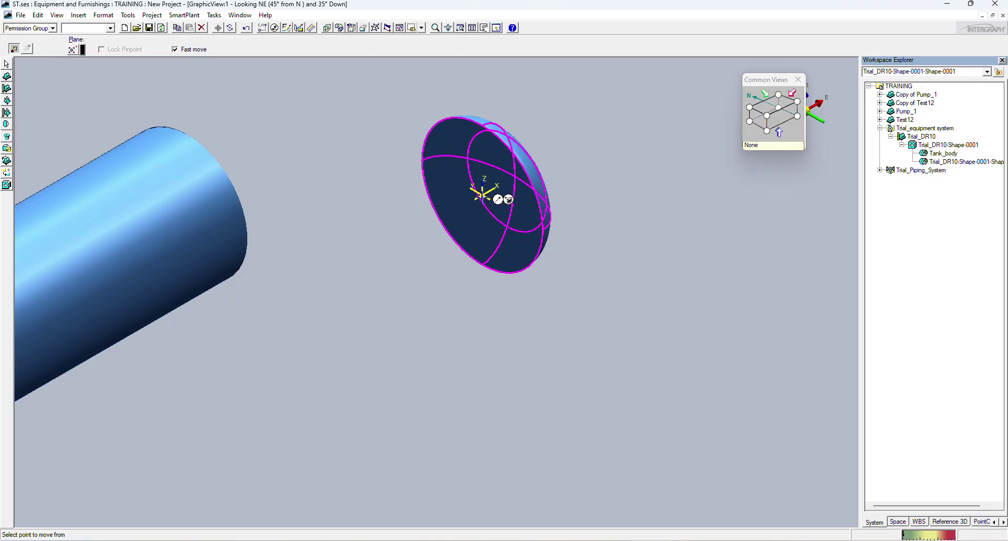
pyautogui.click(481, 194)
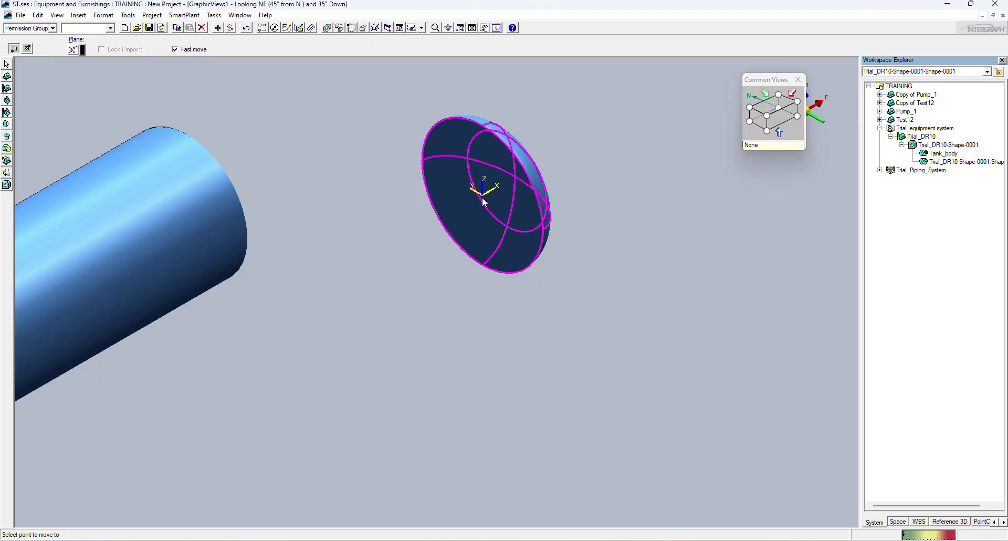
pyautogui.click(798, 104)
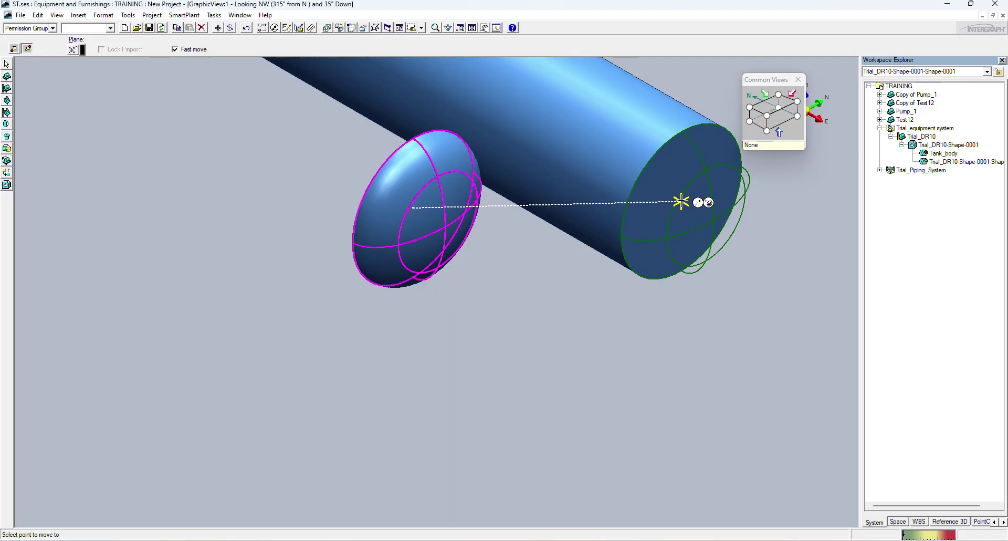
pyautogui.click(681, 201)
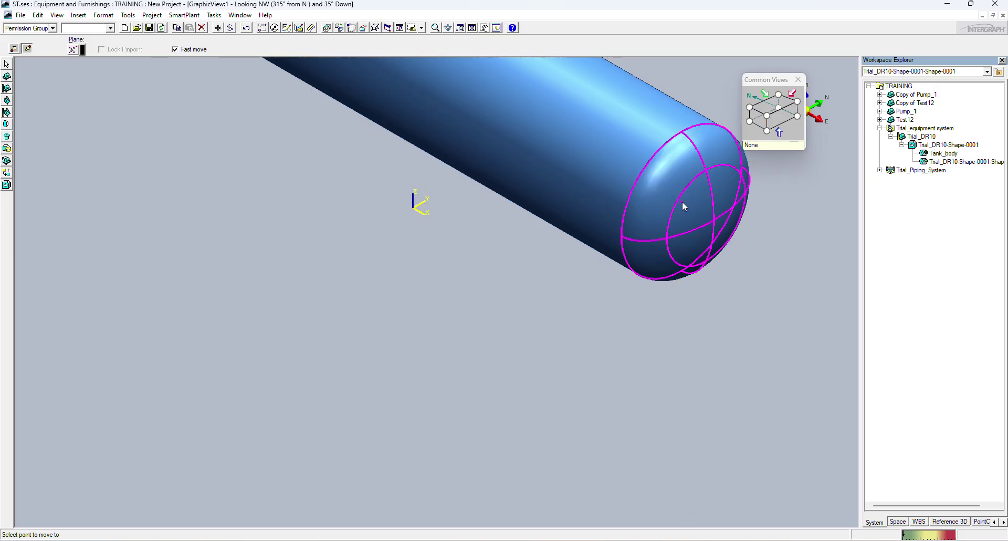
# Step: Inspect the joint between the dished head and Tank_body in close-up and in north, plan and isometric views
pyautogui.scroll(5, 675, 210)
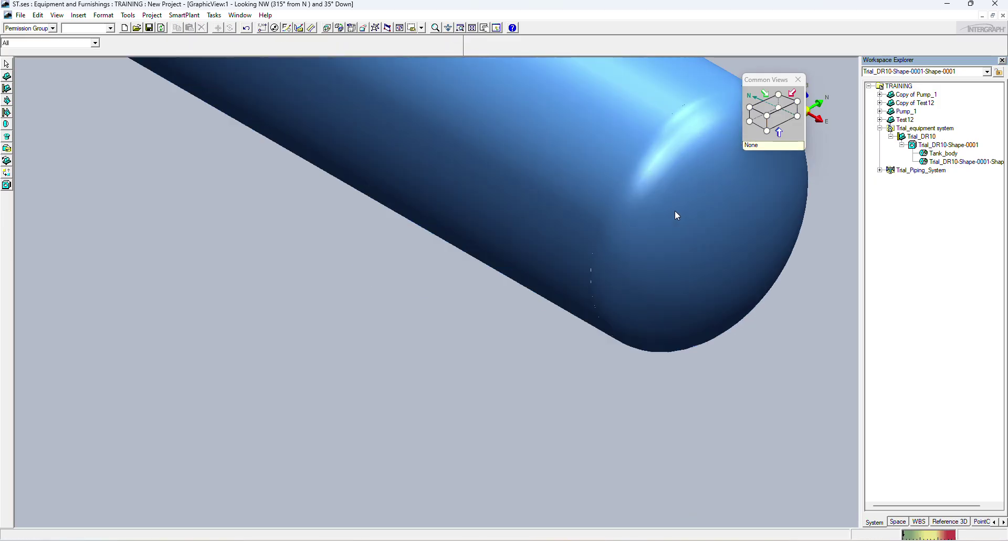
pyautogui.scroll(-5, 484, 164)
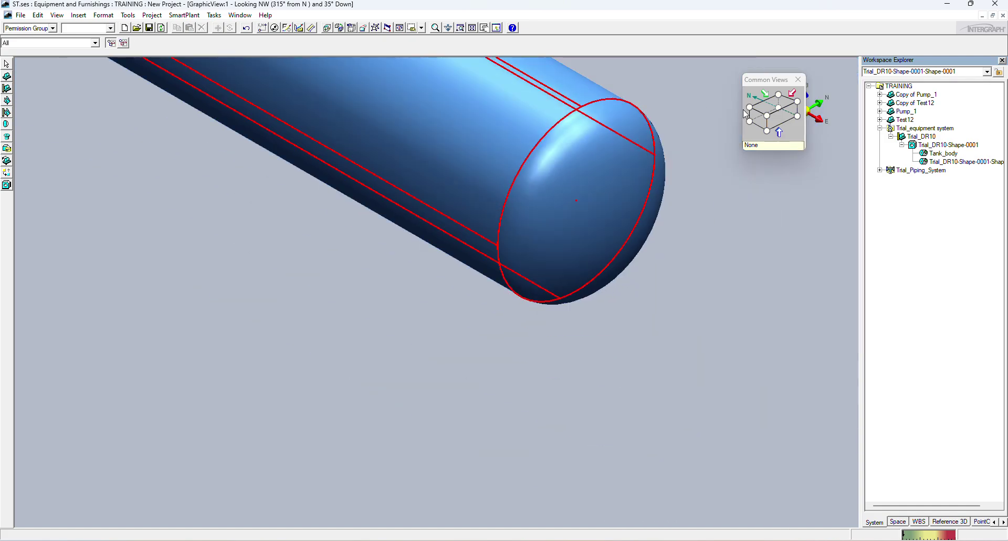
pyautogui.click(767, 117)
pyautogui.click(790, 123)
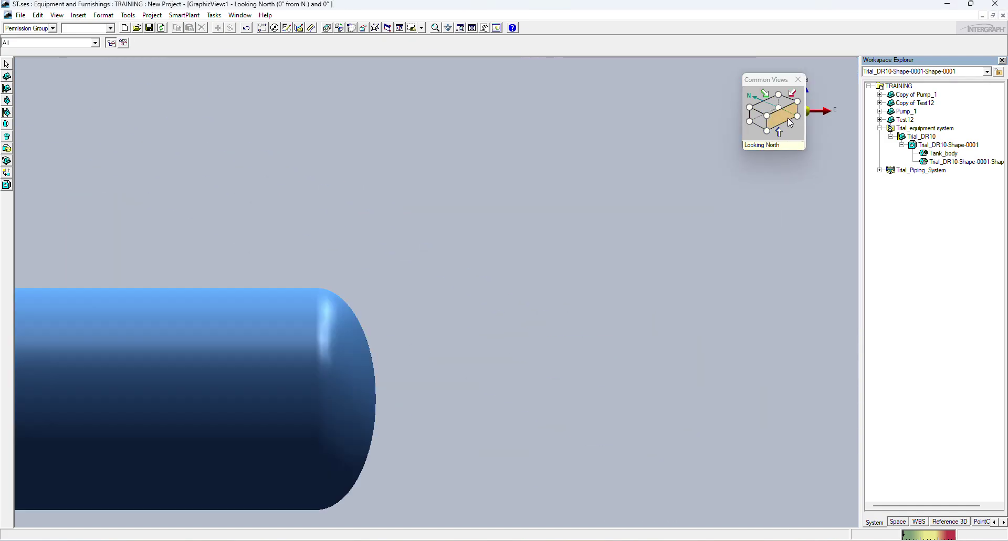
pyautogui.click(773, 103)
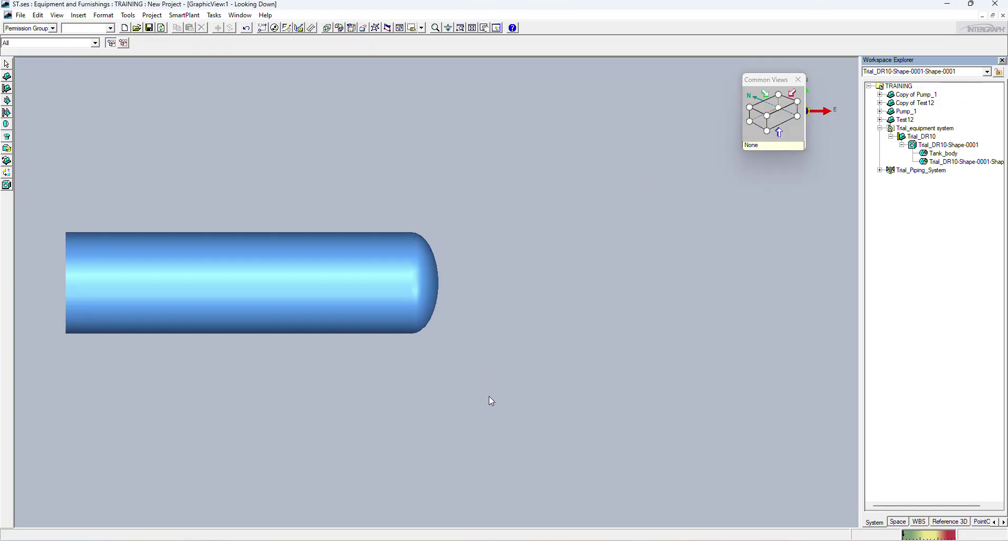
pyautogui.scroll(3, 440, 270)
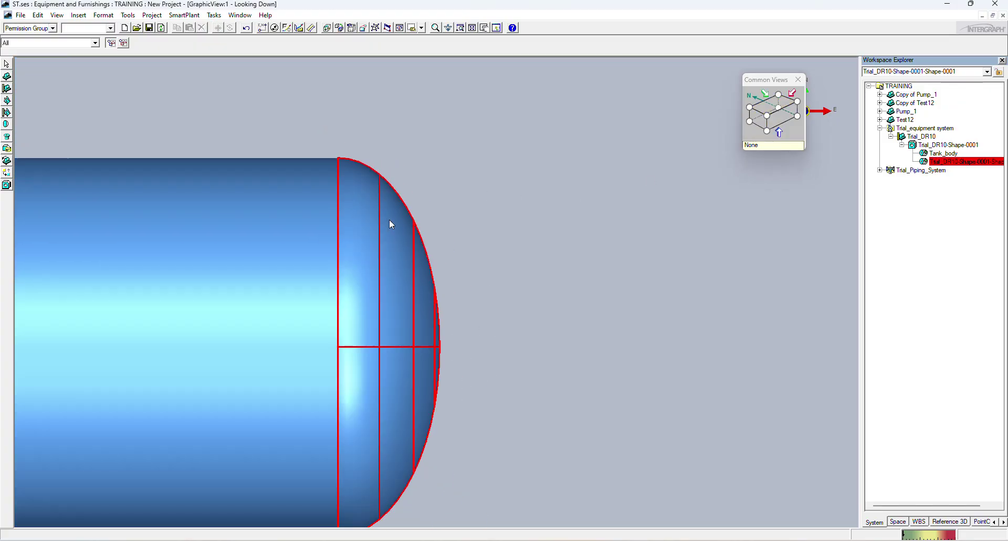
pyautogui.scroll(-3, 389, 223)
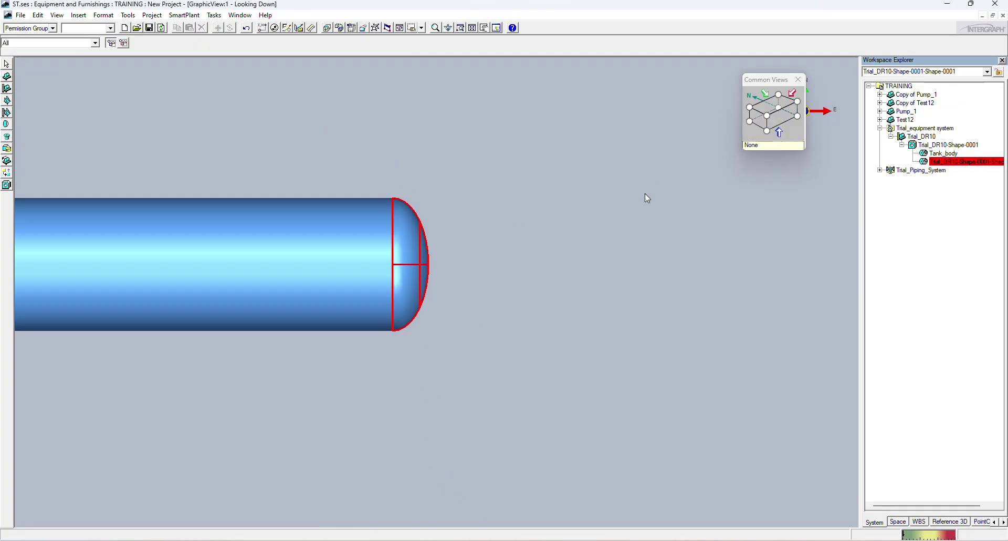
pyautogui.click(765, 116)
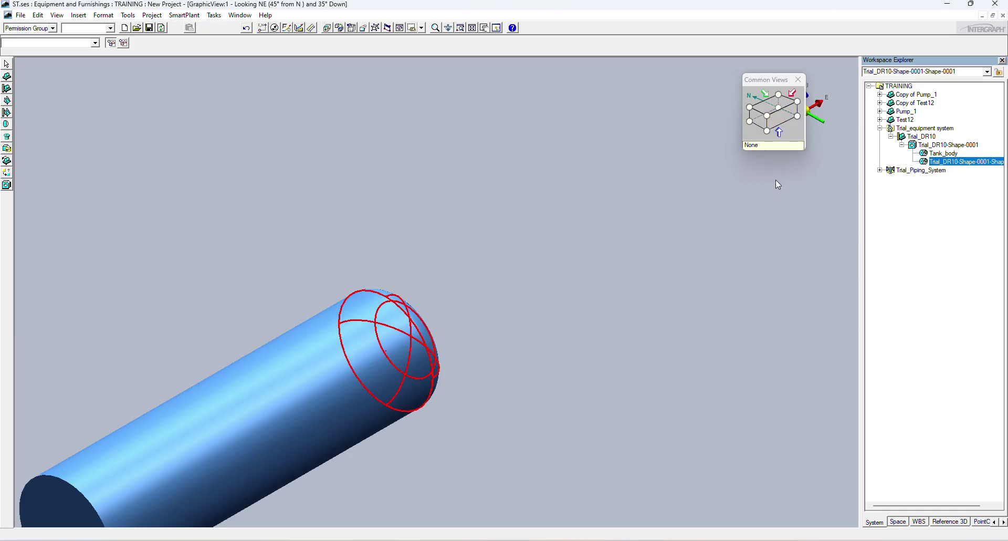
pyautogui.scroll(-5, 621, 221)
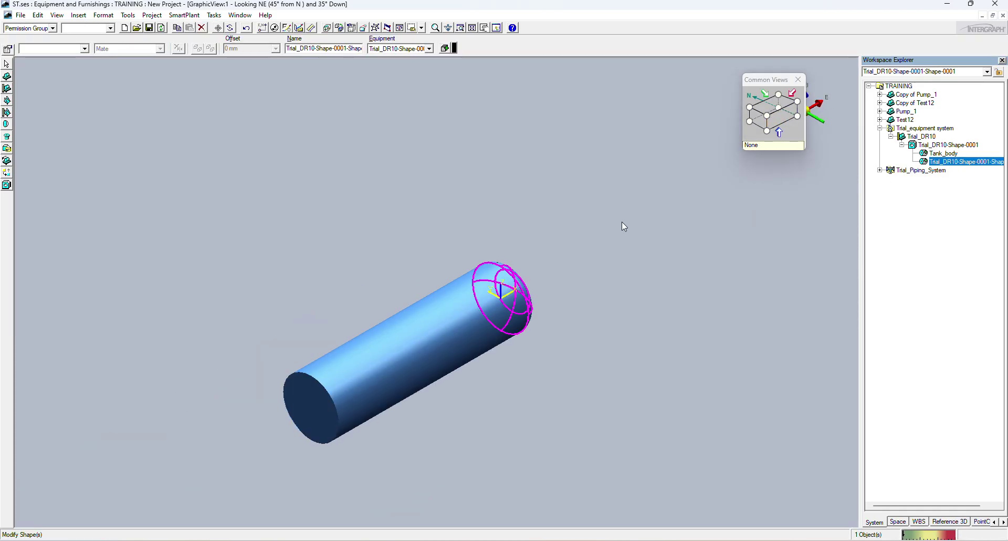
pyautogui.click(585, 198)
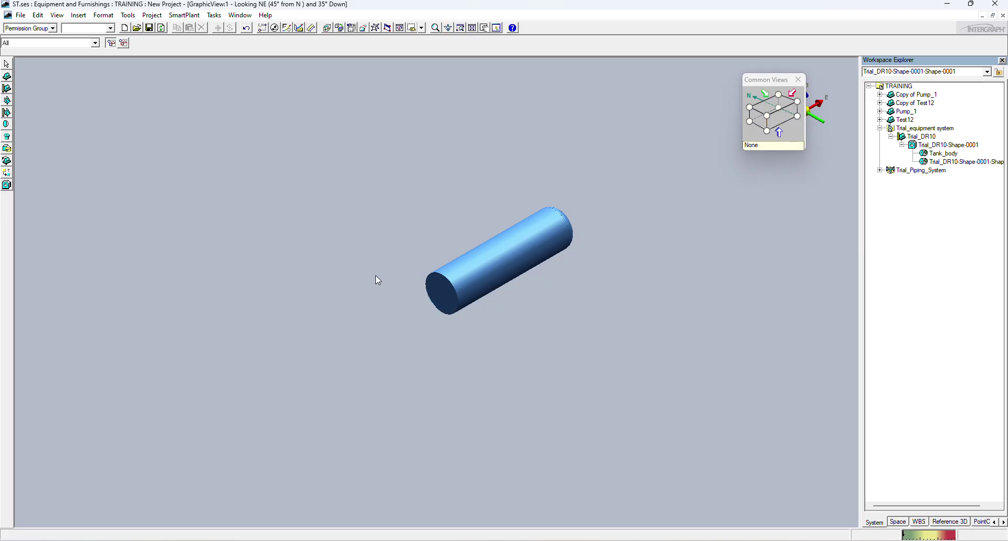
# Step: Copy the attached dished head, using the centre of its flat face as the reference point
pyautogui.scroll(5, 568, 217)
pyautogui.click(556, 214)
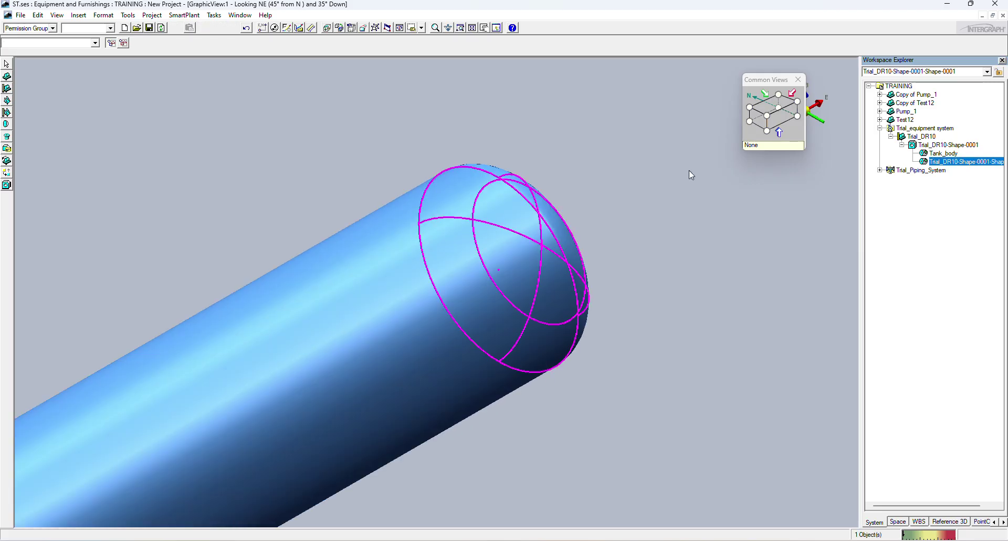
pyautogui.click(786, 116)
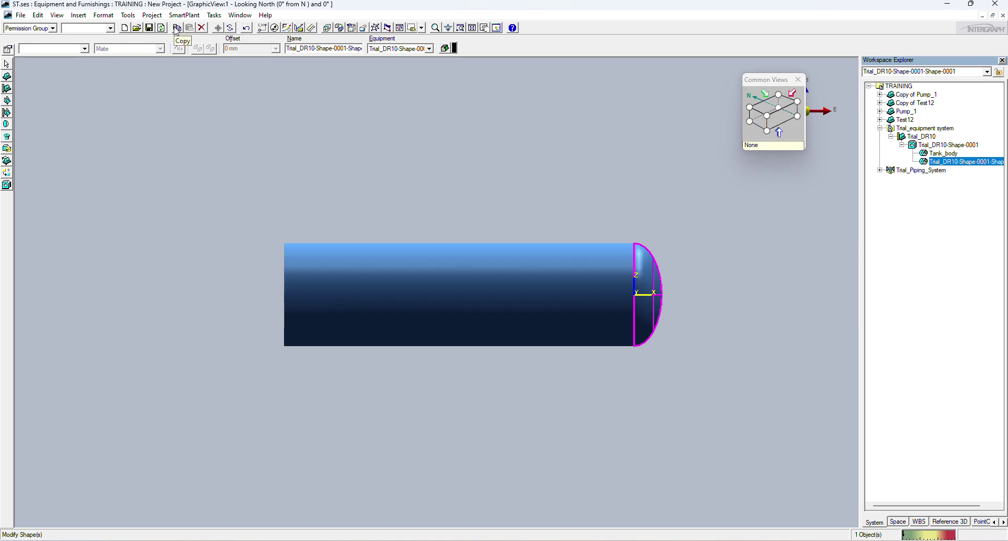
pyautogui.click(176, 29)
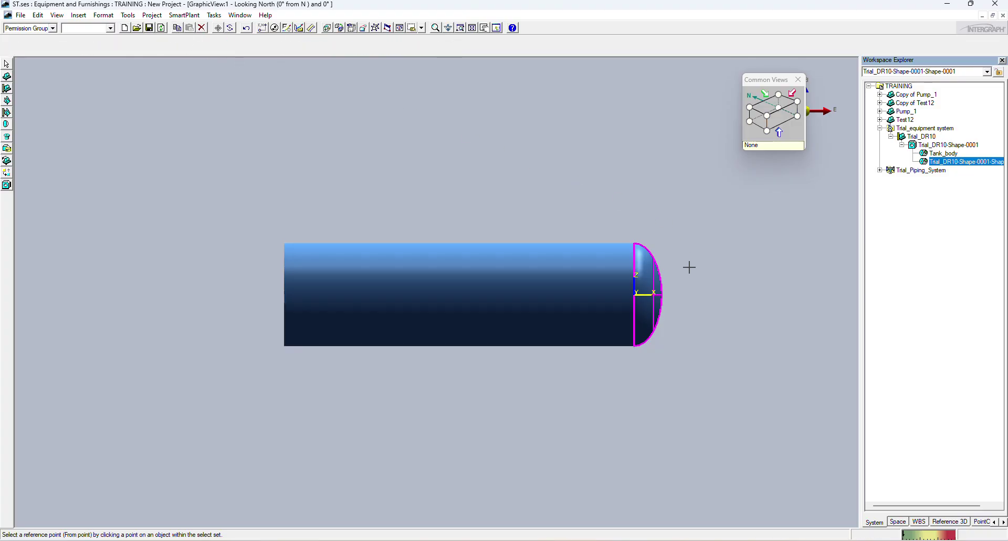
pyautogui.scroll(2, 679, 294)
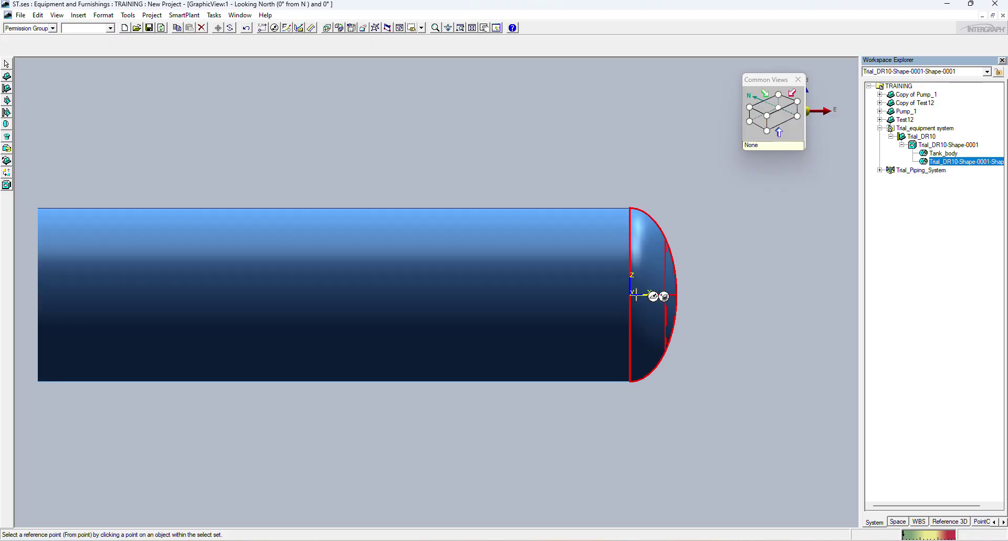
pyautogui.click(630, 295)
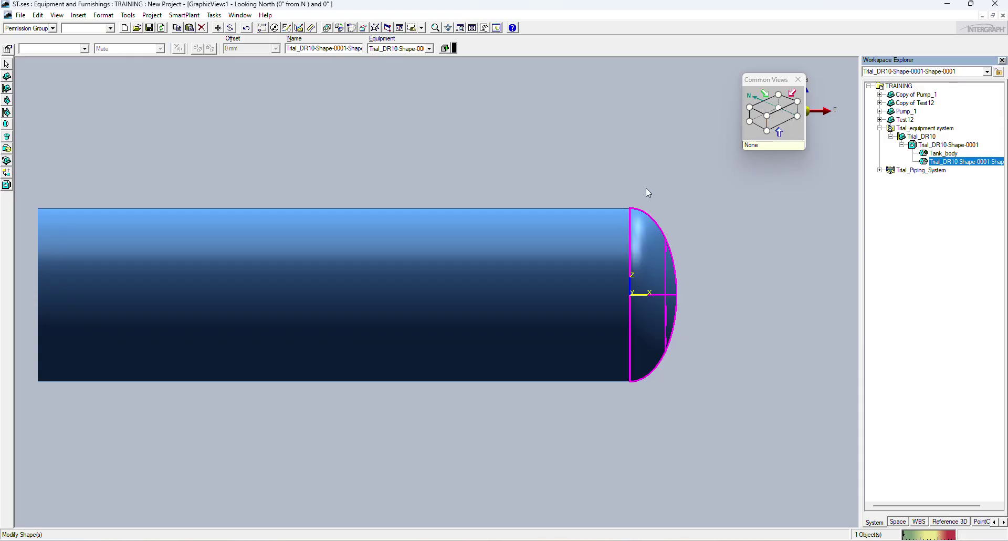
# Step: Paste the dished head under Trial_DR10-Shape-0001 and place the copy in the free space above Tank_body's west end
pyautogui.hotkey('ctrl', 'v')
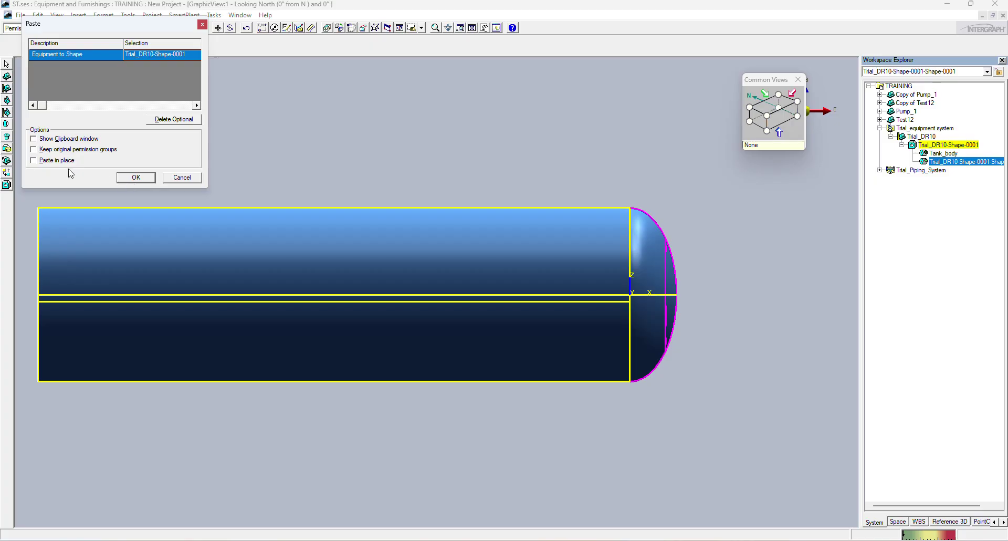
pyautogui.click(136, 177)
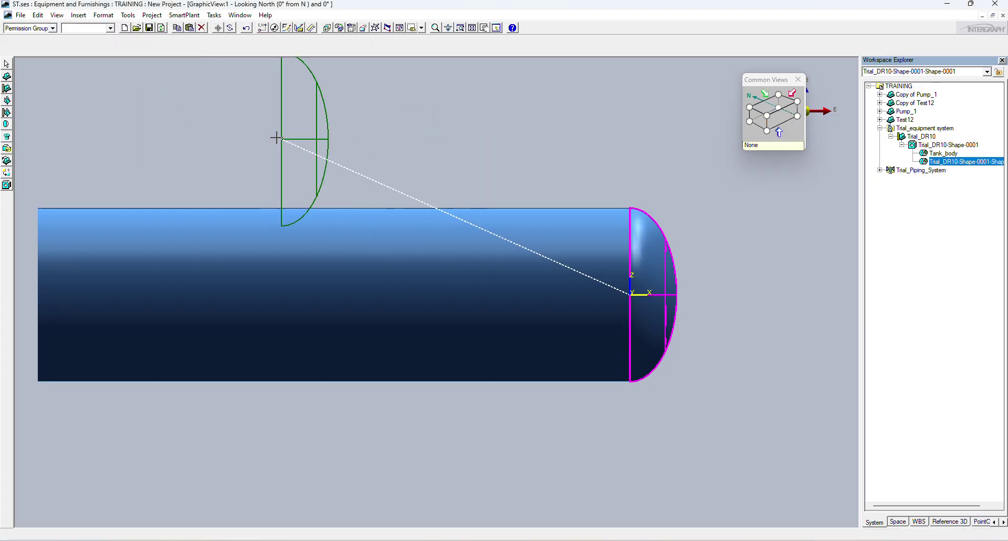
pyautogui.scroll(-2, 468, 261)
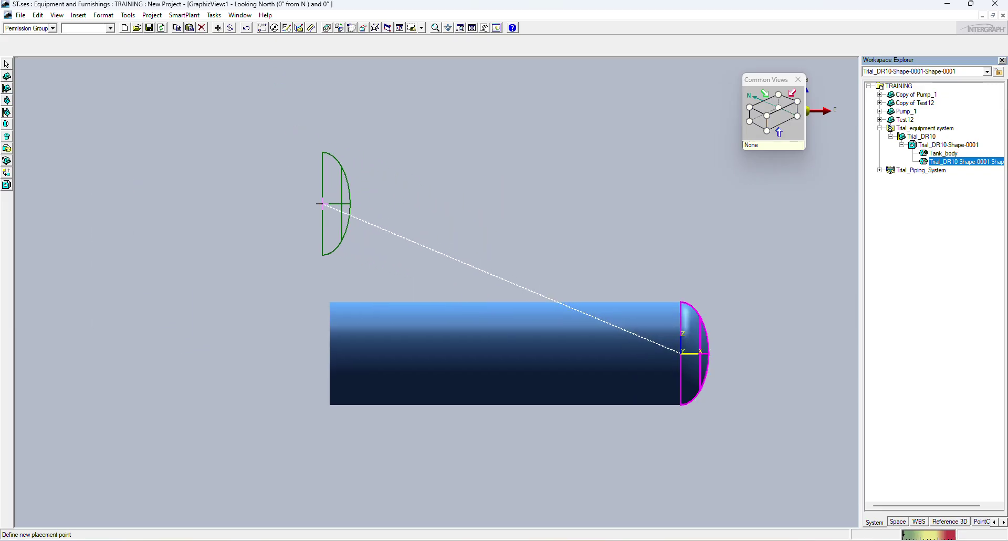
pyautogui.click(322, 204)
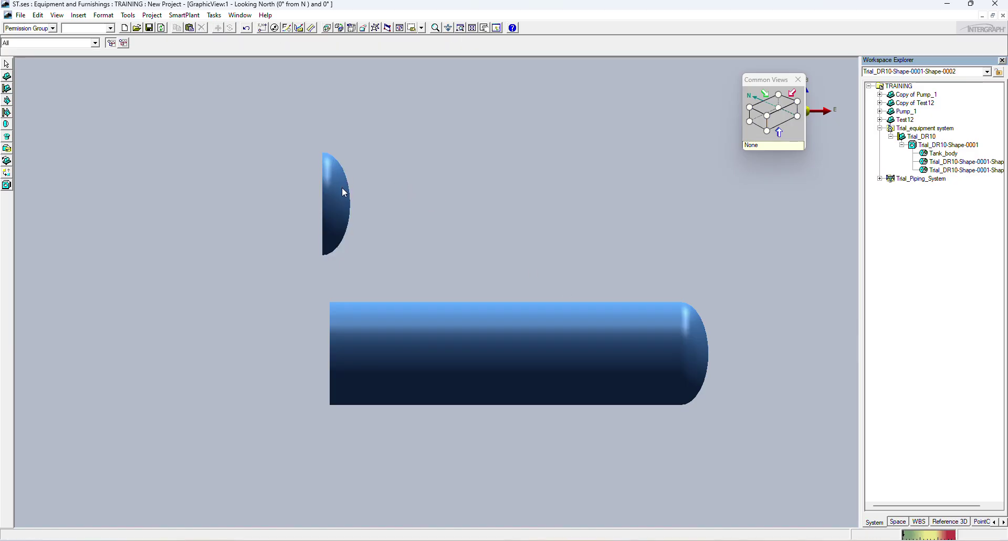
# Step: Rotate the copied dished head 180 degrees about the Up/Down axis so its dome faces west
pyautogui.click(335, 210)
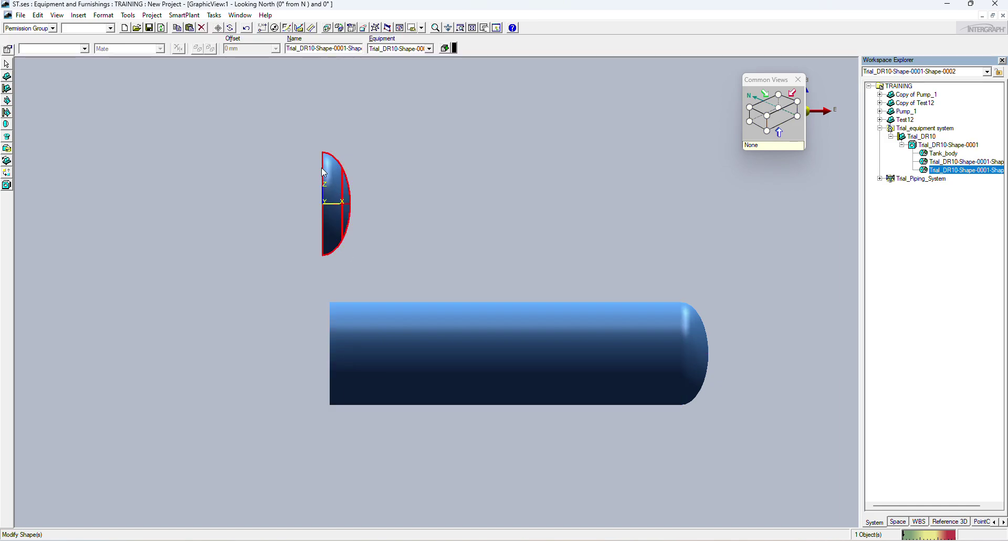
pyautogui.click(230, 29)
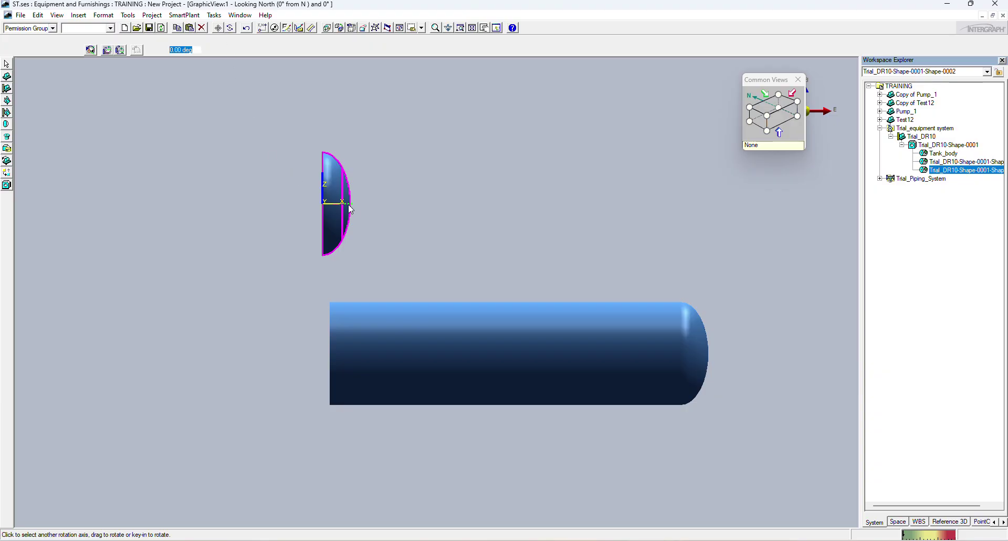
pyautogui.scroll(1, 350, 220)
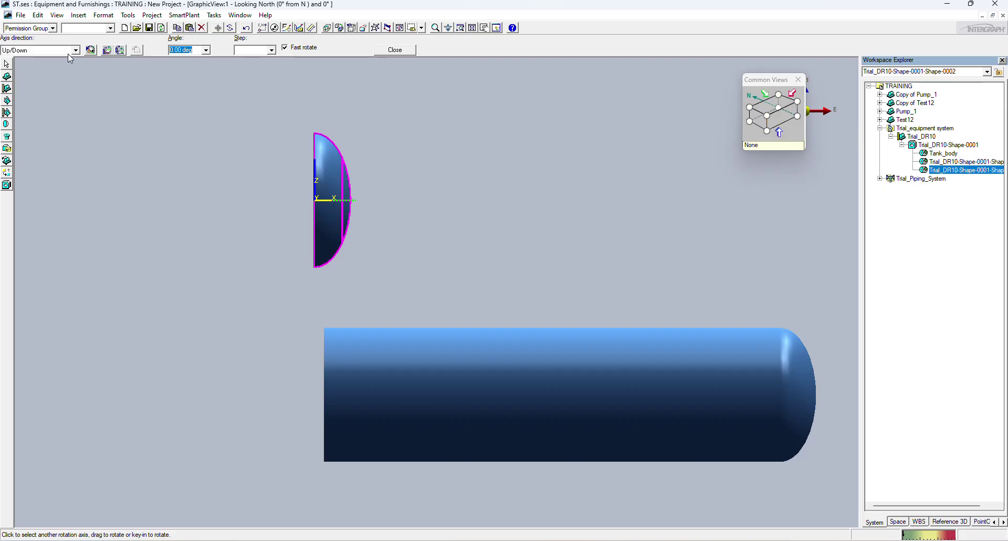
pyautogui.write('9')
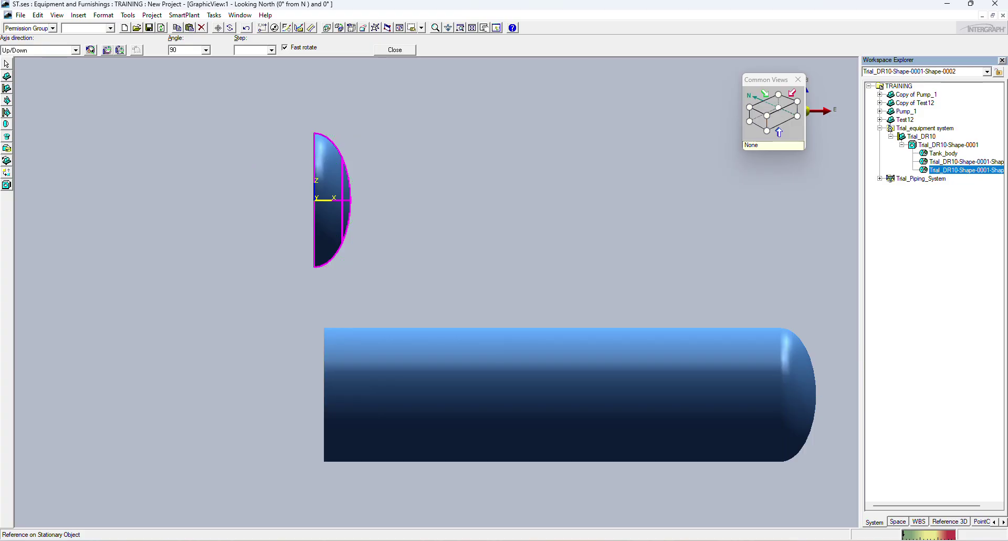
pyautogui.write('0')
pyautogui.press('Return')
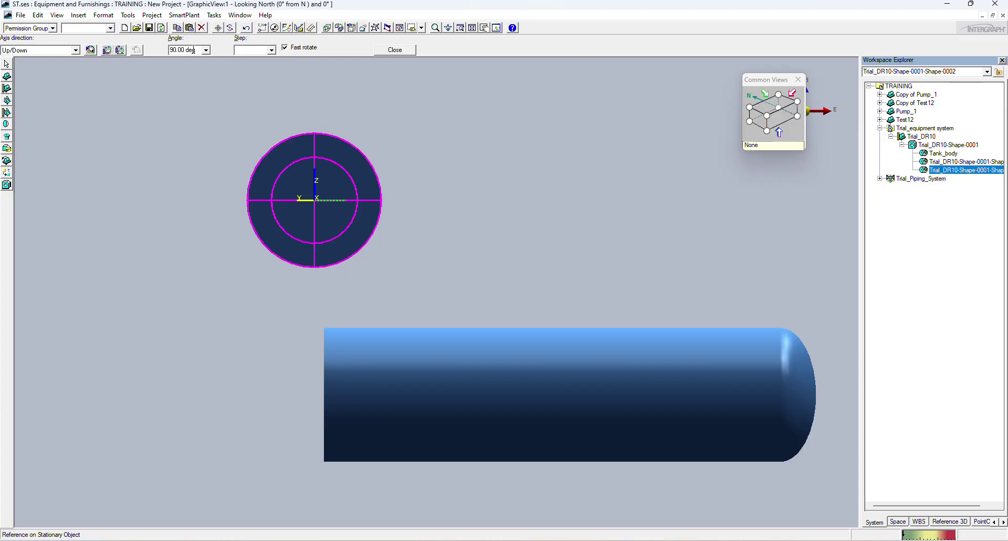
pyautogui.moveTo(197, 50); pyautogui.dragTo(169, 50)
pyautogui.write('180')
pyautogui.press('Return')
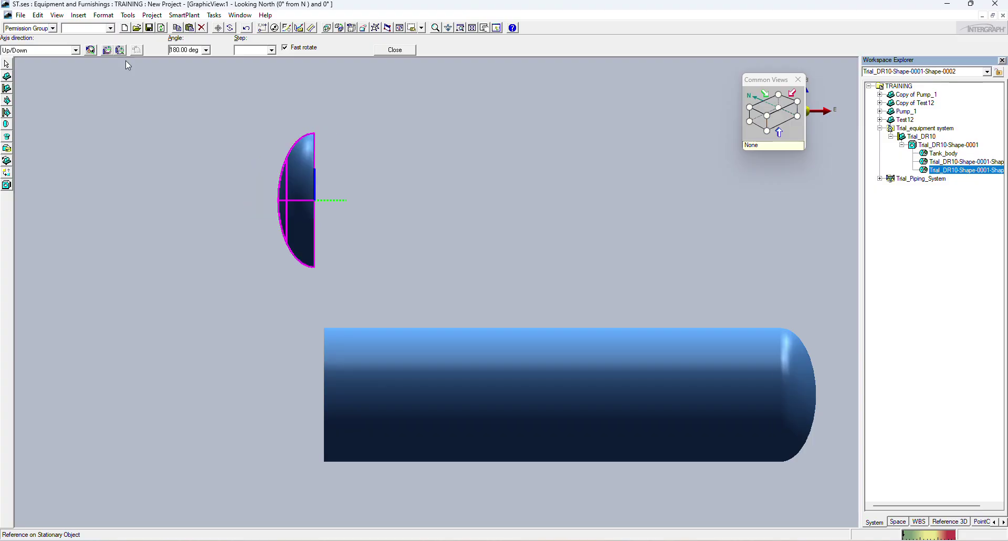
pyautogui.scroll(1, 315, 199)
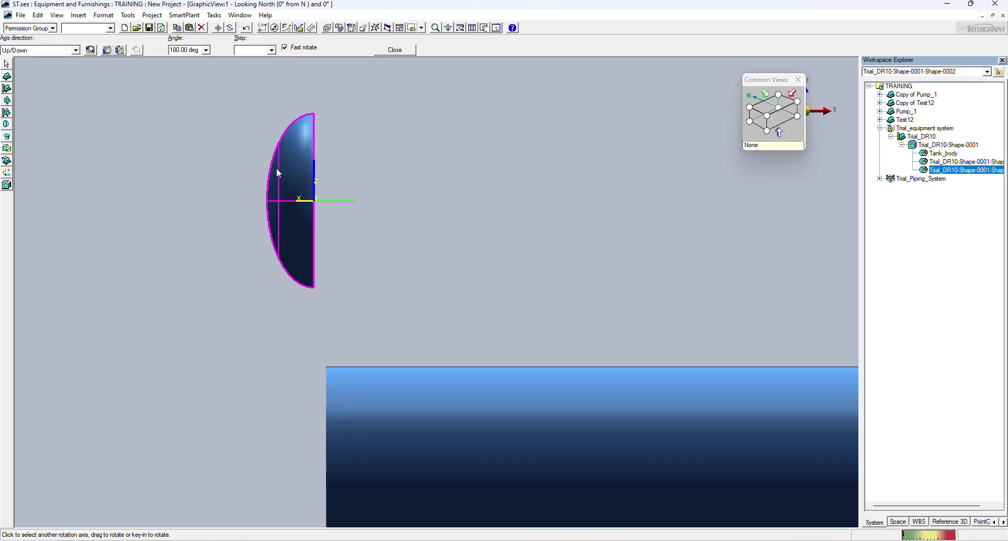
pyautogui.press('Escape')
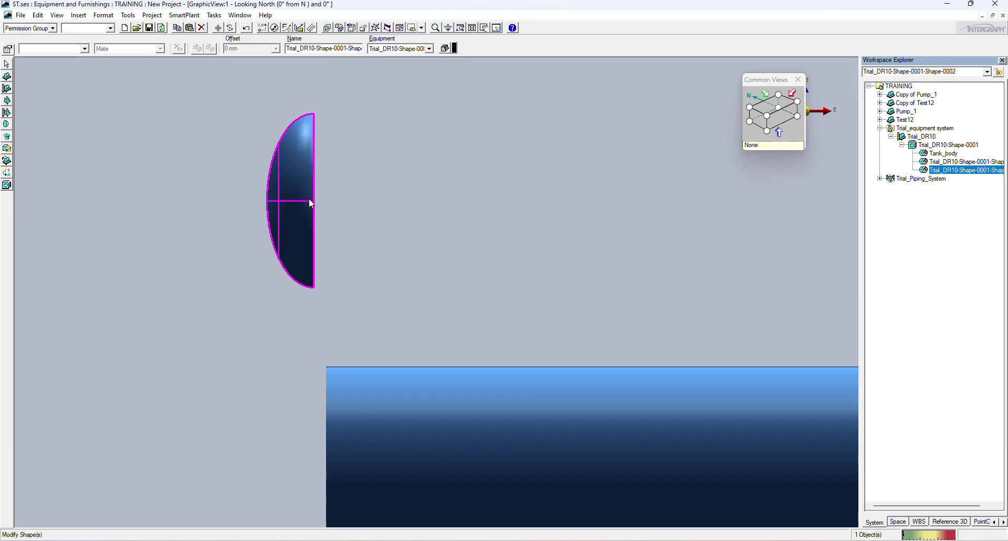
# Step: Move the rotated dished head from the centre of its flat face to the centre of Tank_body's west end face
pyautogui.click(217, 28)
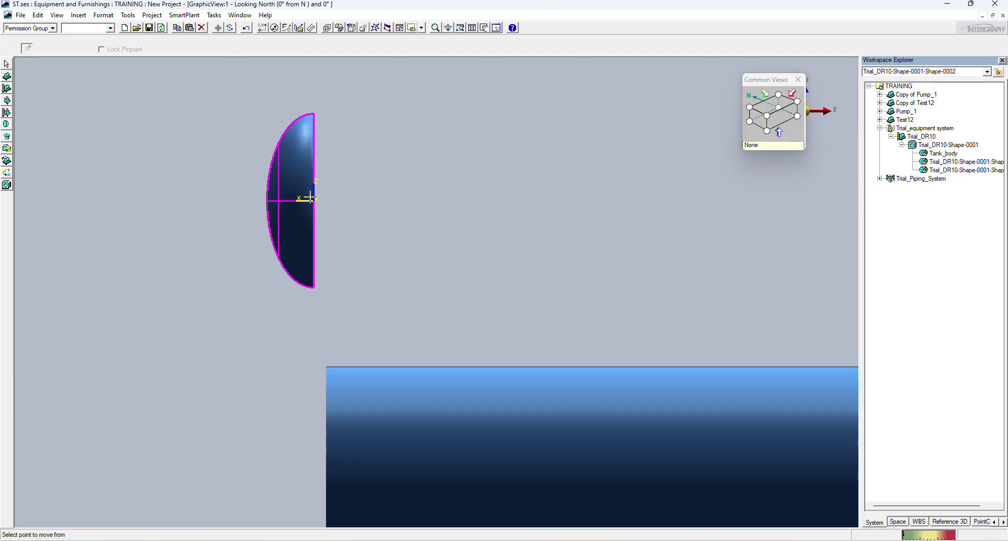
pyautogui.click(772, 120)
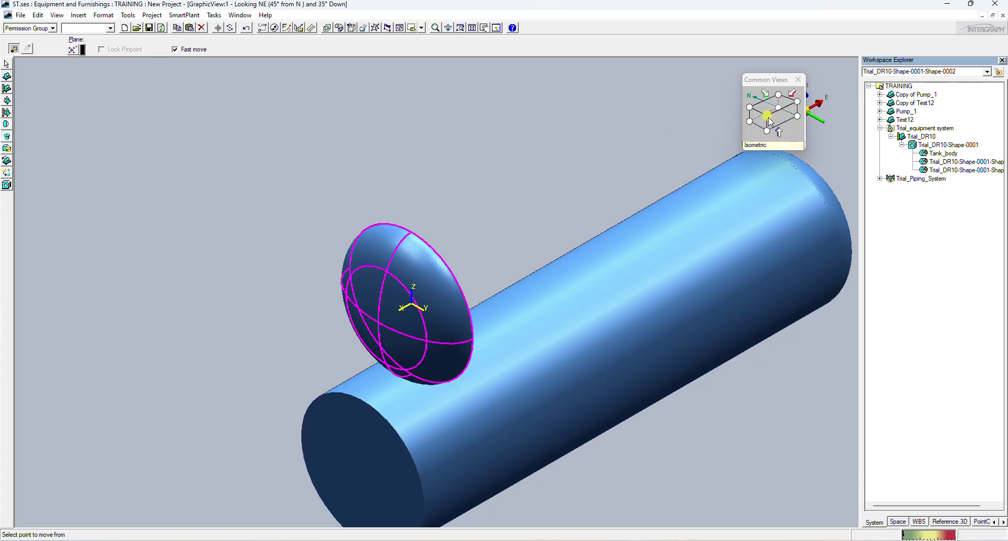
pyautogui.click(797, 102)
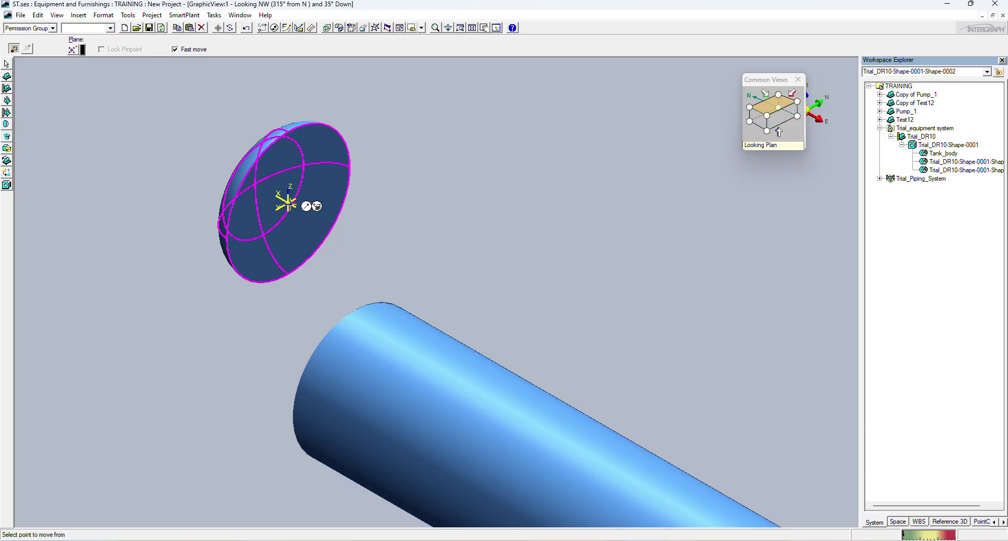
pyautogui.click(291, 205)
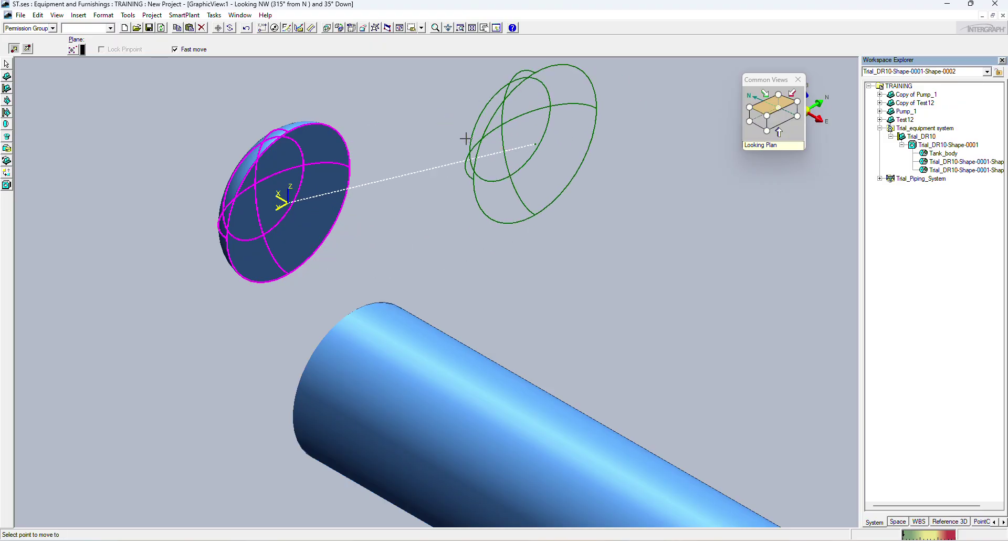
pyautogui.click(767, 116)
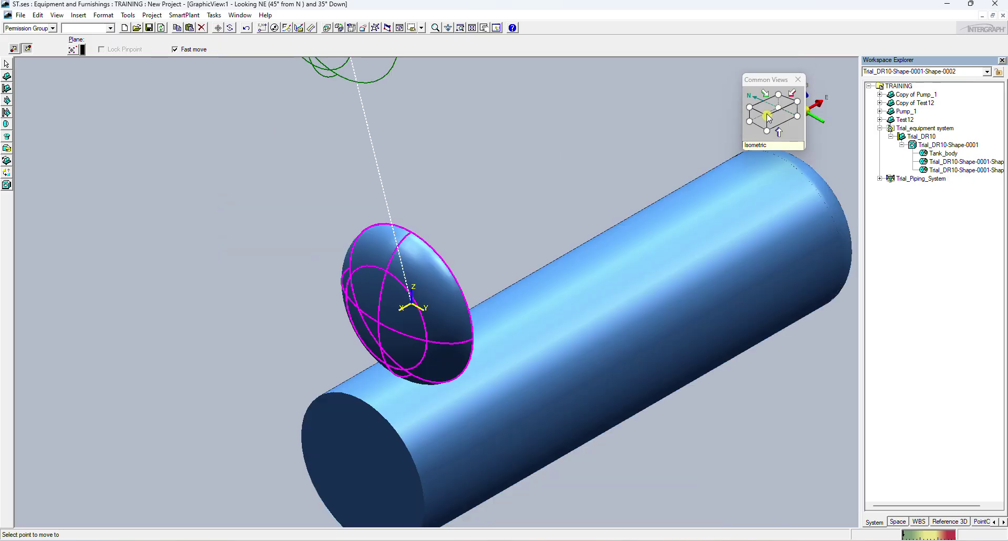
pyautogui.moveTo(406, 408); pyautogui.dragTo(410, 318, button='middle')
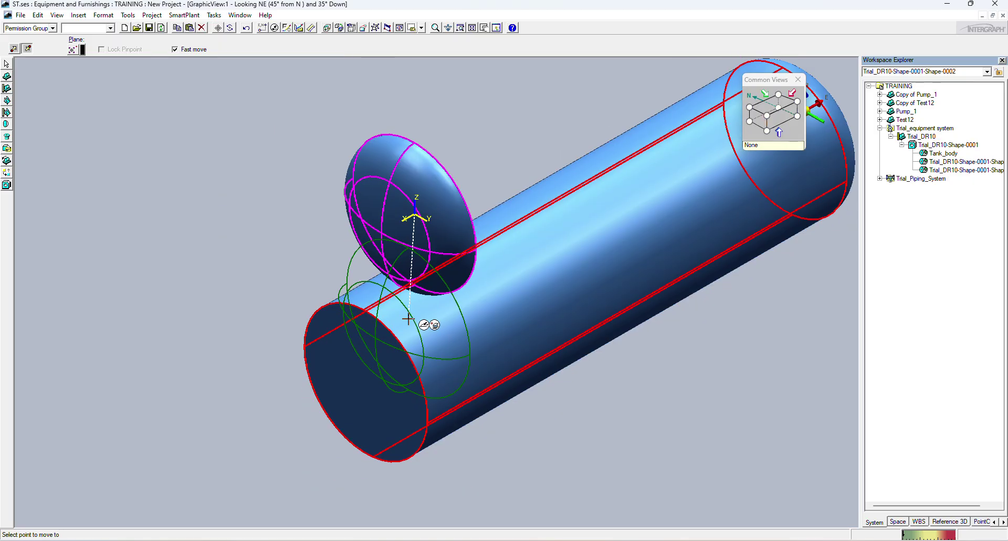
pyautogui.click(366, 382)
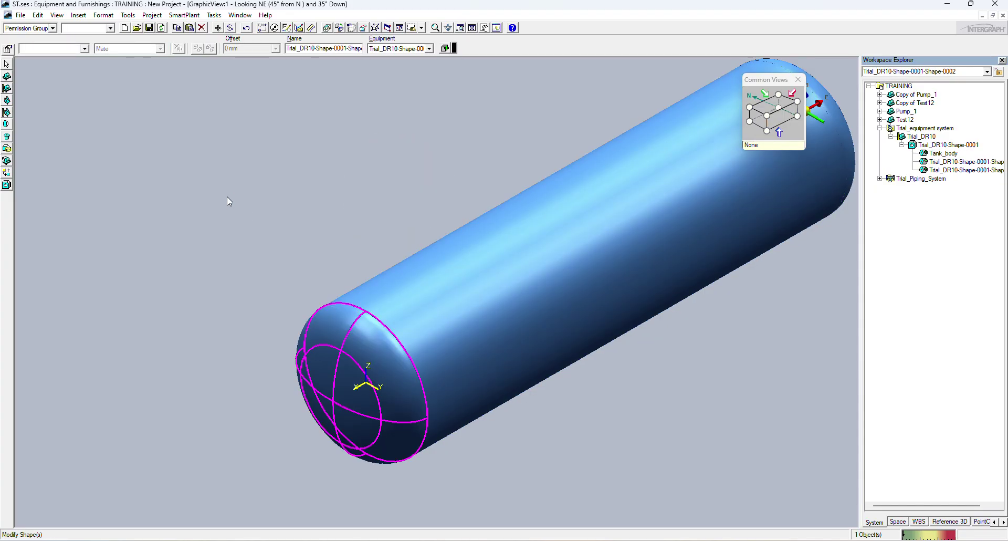
pyautogui.press('Escape')
# Step: Inspect the drum and the joints of both dished heads in the isometric and north views
pyautogui.scroll(-2, 493, 259)
pyautogui.moveTo(445, 289); pyautogui.dragTo(271, 317, button='middle')
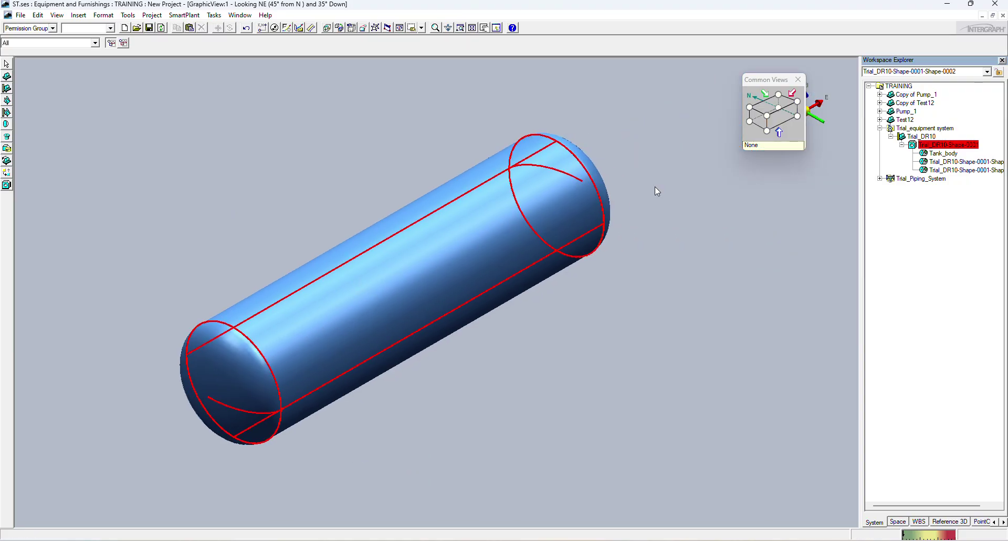
pyautogui.click(788, 113)
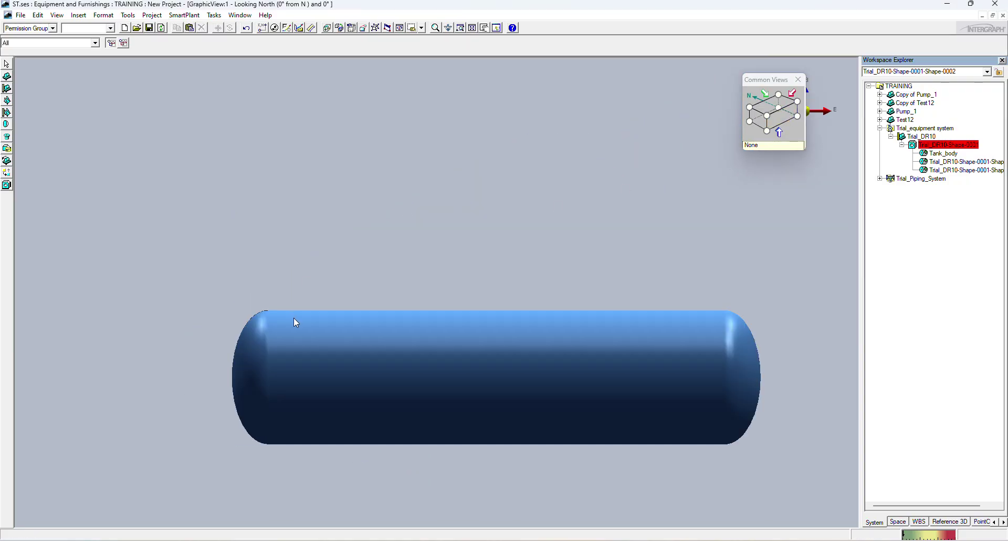
pyautogui.scroll(3, 311, 367)
pyautogui.scroll(-2, 419, 388)
pyautogui.moveTo(364, 344); pyautogui.dragTo(232, 260, button='middle')
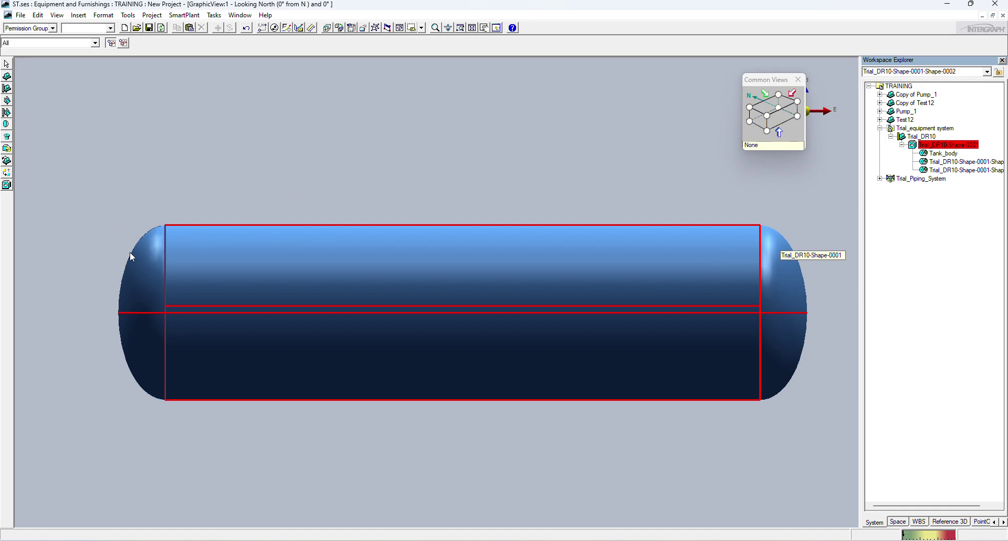
pyautogui.scroll(-2, 483, 218)
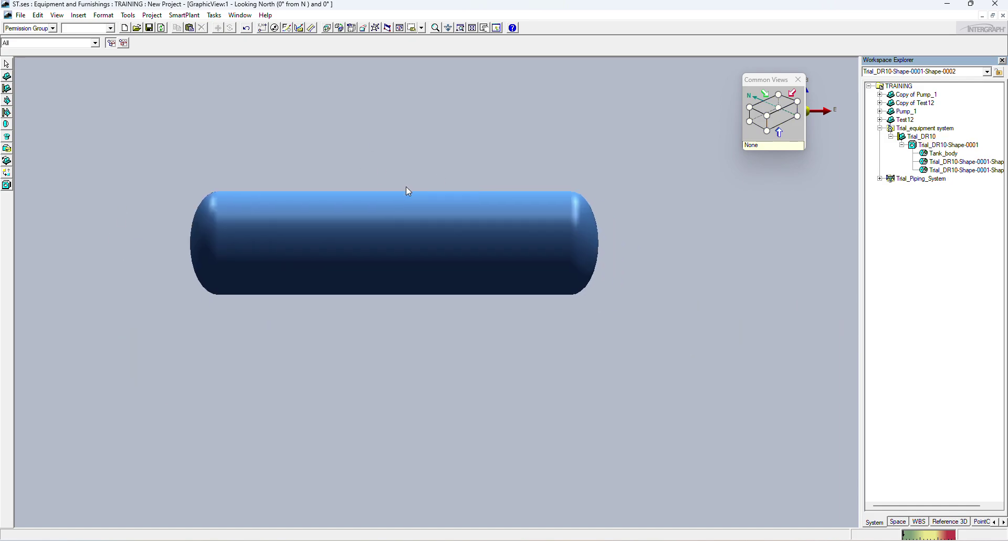
pyautogui.click(771, 121)
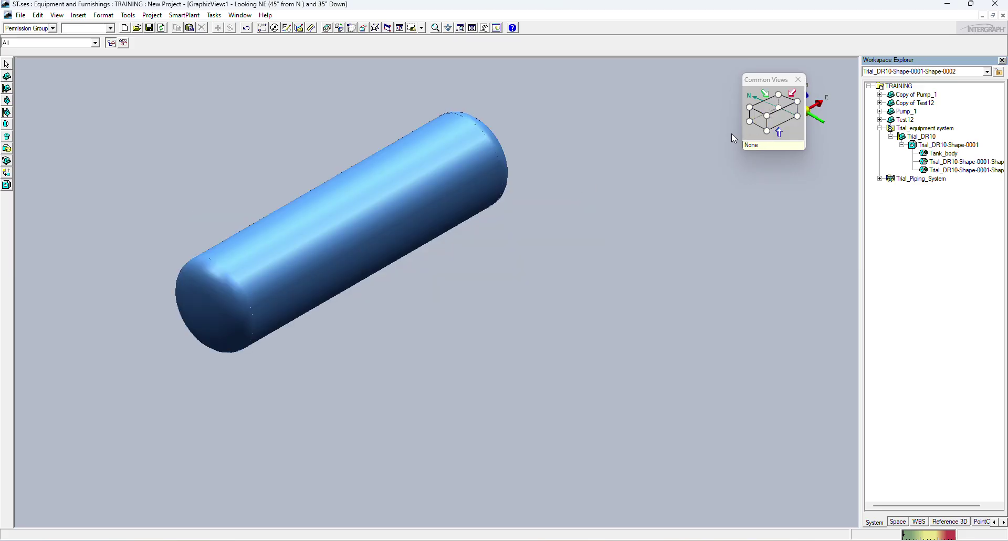
pyautogui.scroll(-1, 437, 212)
pyautogui.scroll(-1, 540, 324)
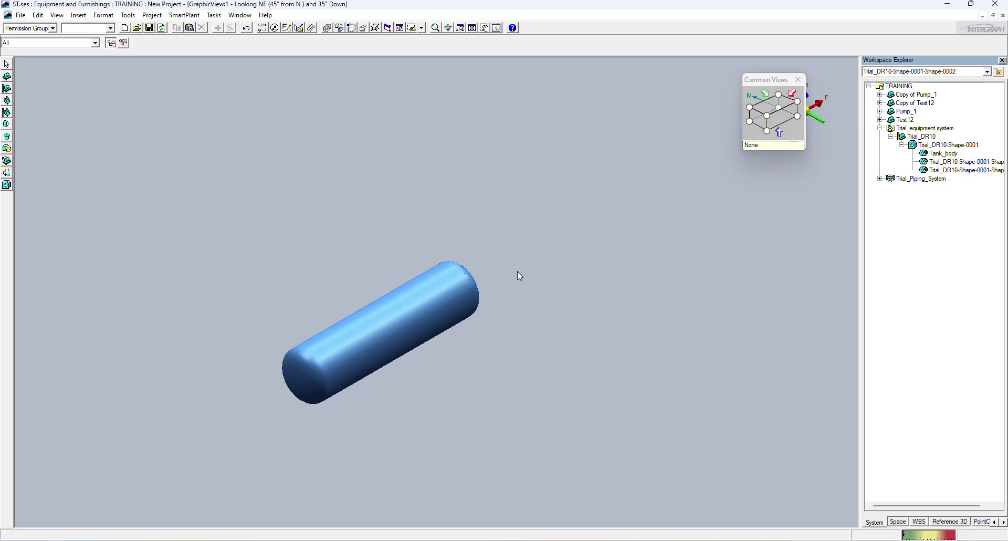
pyautogui.moveTo(518, 271); pyautogui.dragTo(530, 224, button='middle')
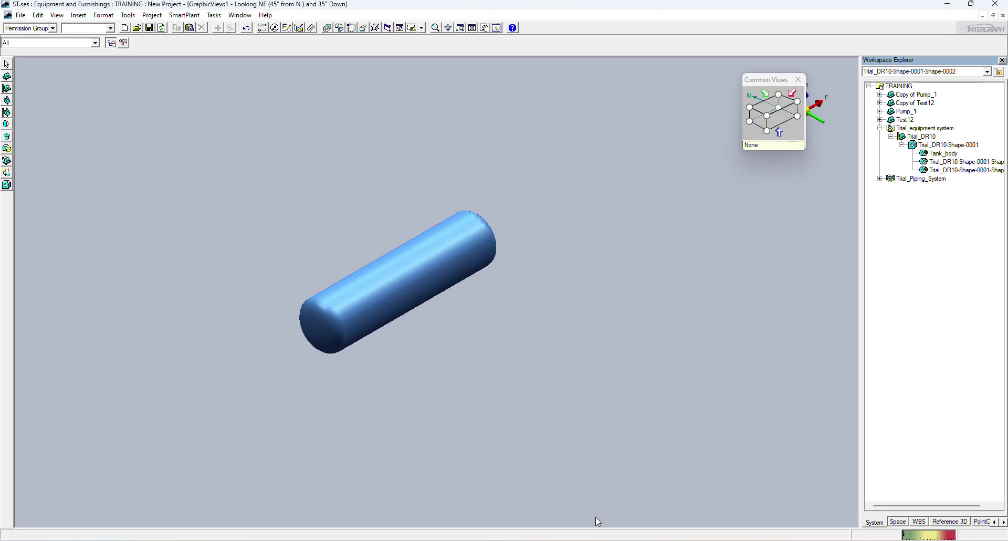
# Step: Switch to the sample project PDF in the browser and examine the drum's elevation and end view on page 12
pyautogui.click(517, 540)
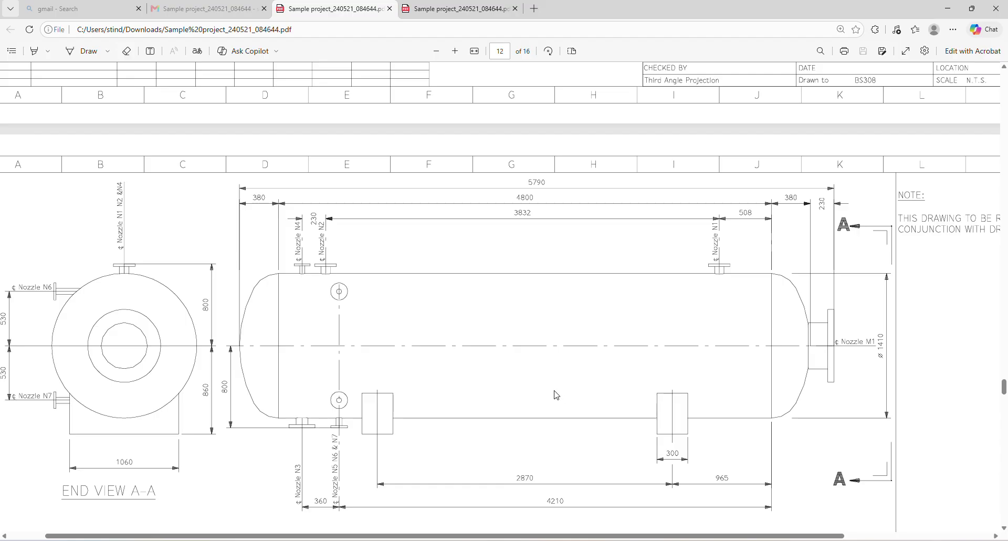
pyautogui.keyDown('ctrl'); pyautogui.scroll(-1, 556, 395); pyautogui.keyUp('ctrl')
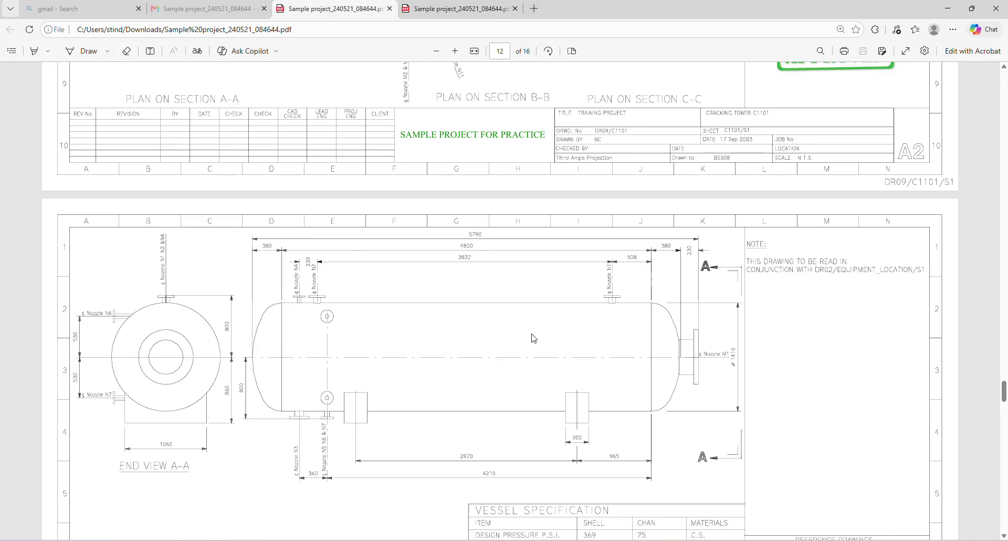